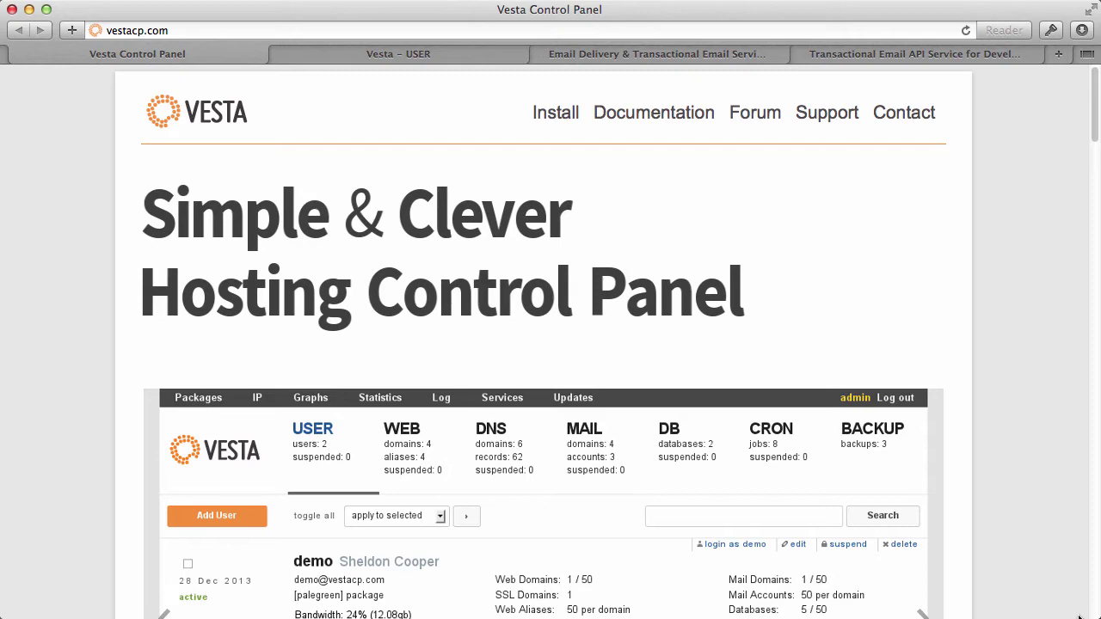
- Look over the SendGrid and Mailgun tabs, then return to the Vesta Control Panel page
click(673, 55)
click(863, 57)
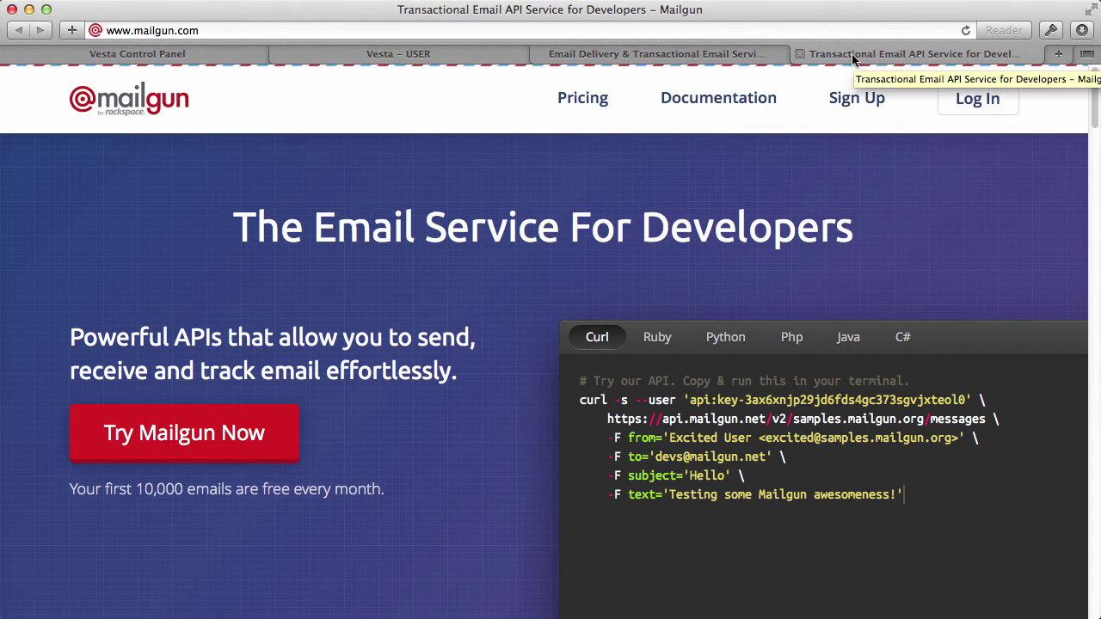
click(712, 55)
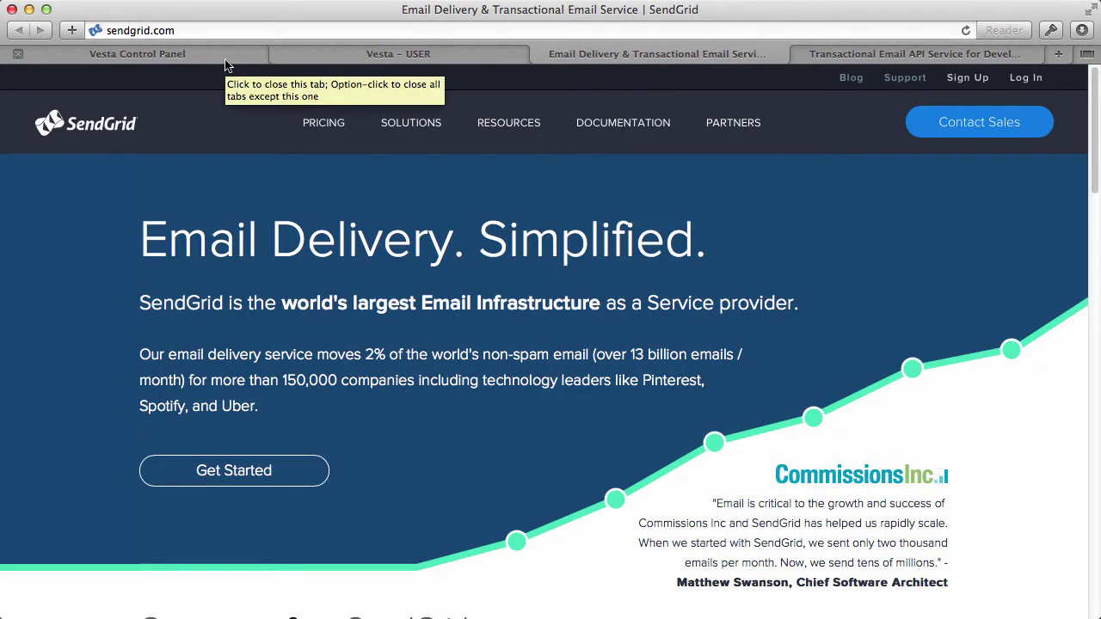
click(225, 58)
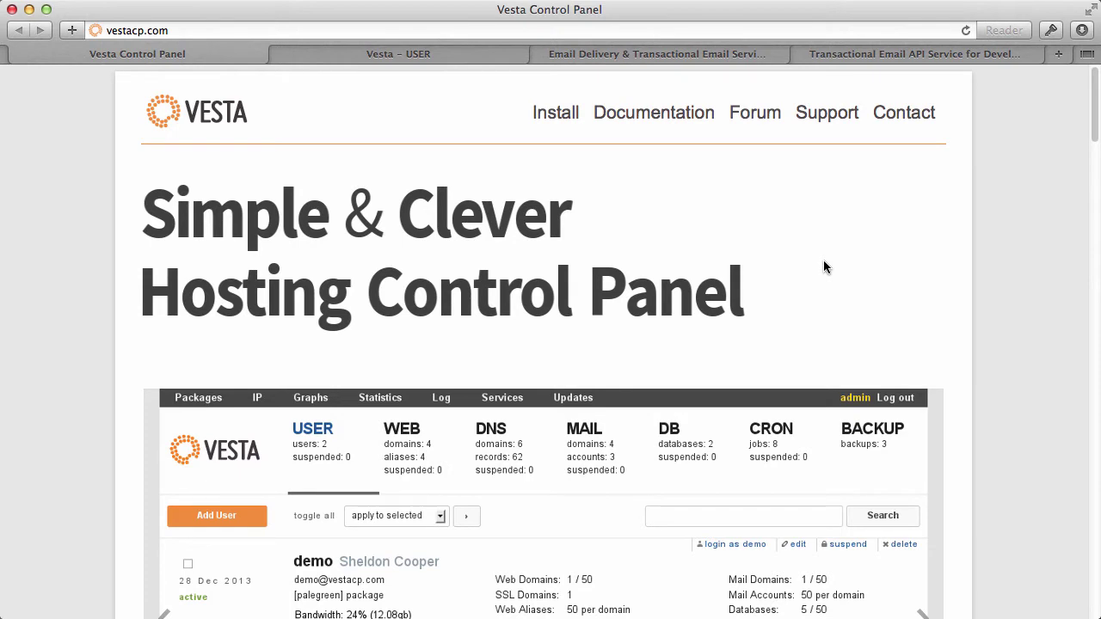
- Open the Vesta documentation's 'How to properly set up a Mail Server' guide
click(665, 110)
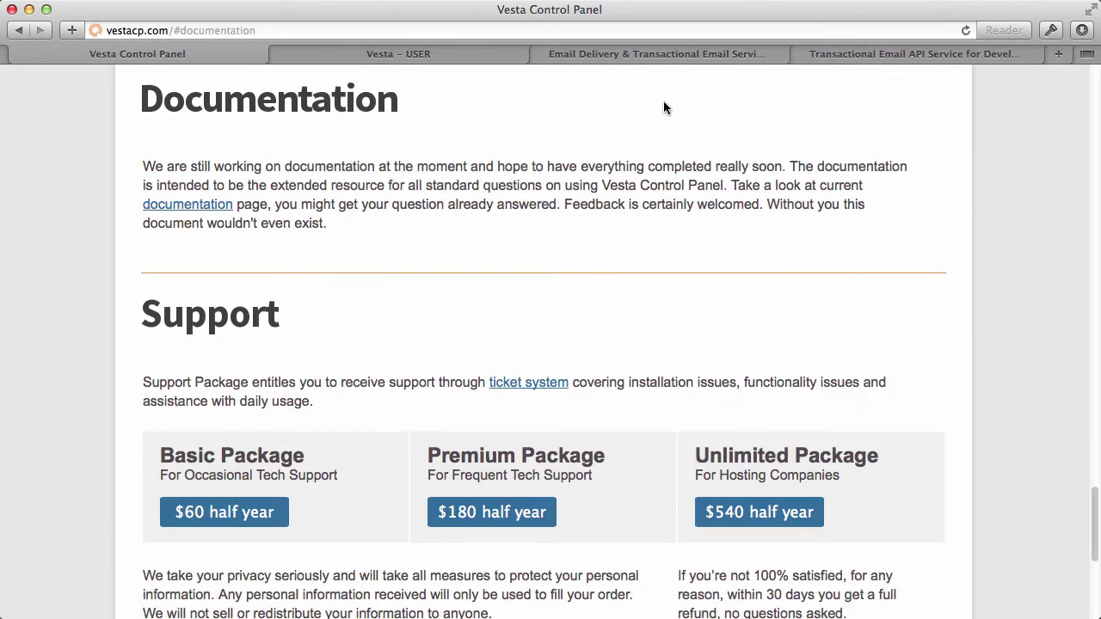
click(193, 212)
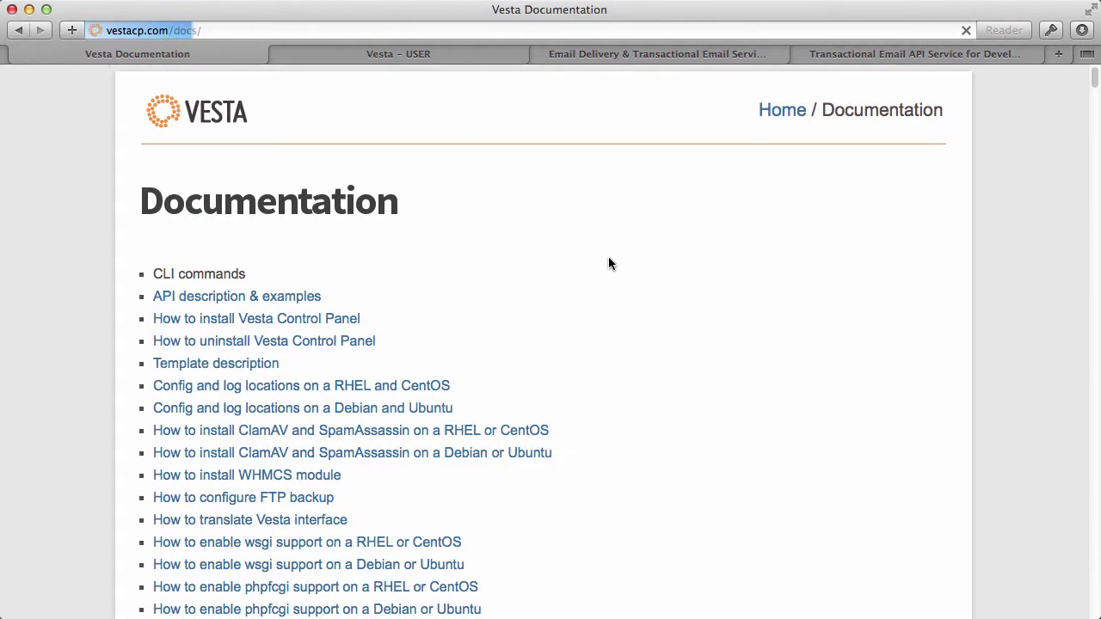
scroll(679, 290, down, 10)
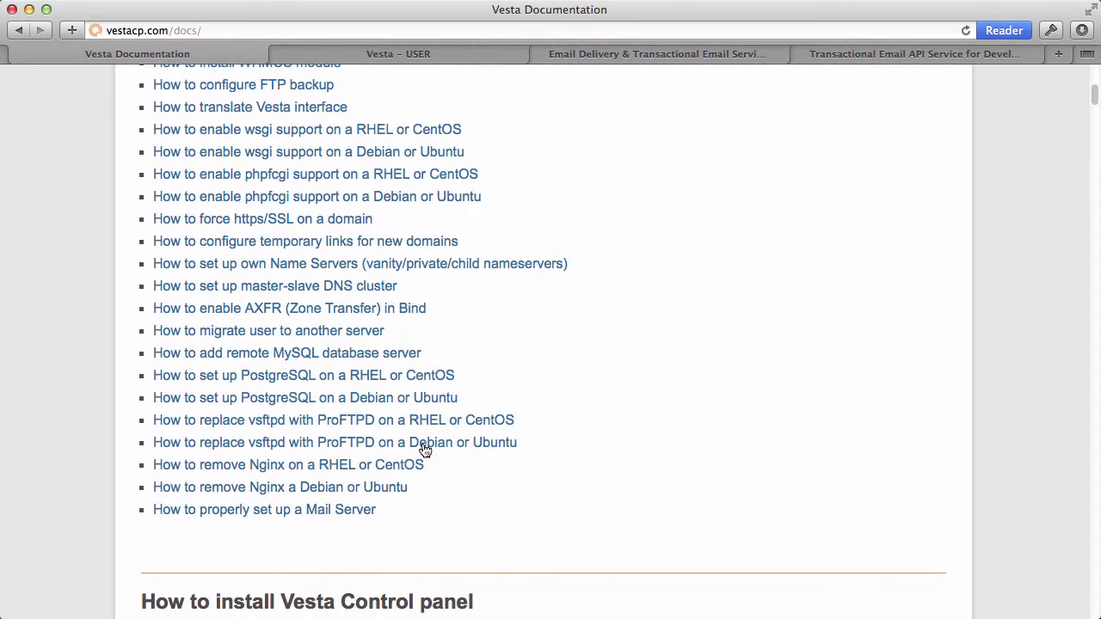
click(297, 510)
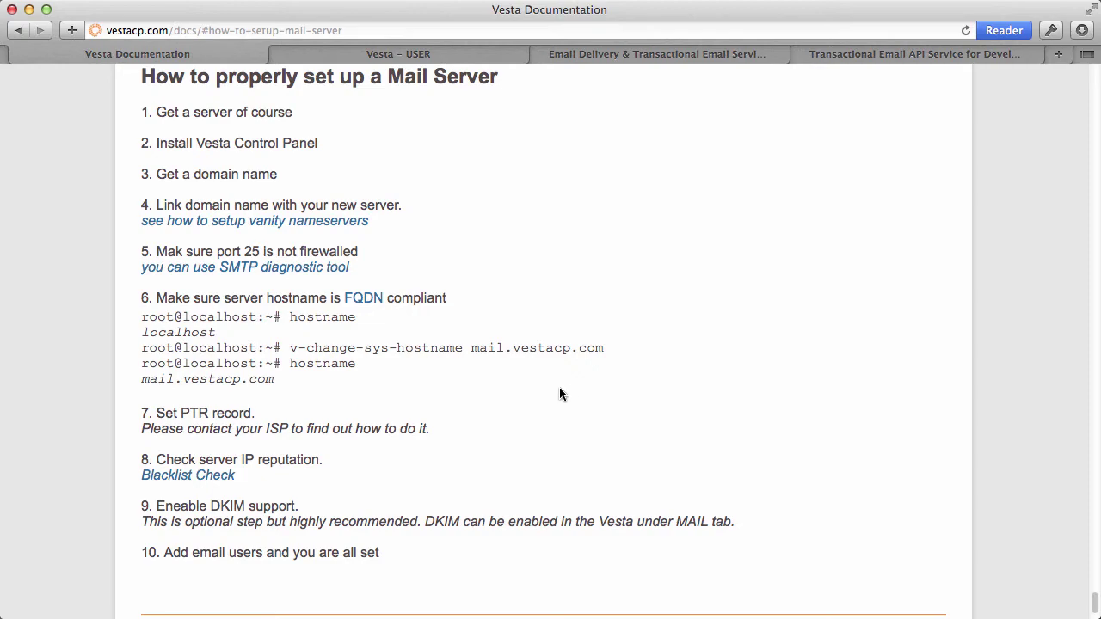
- Scroll to the config locations table and highlight Roundcube's /etc/roundcube/main.inc.php path
scroll(611, 408, up, 15)
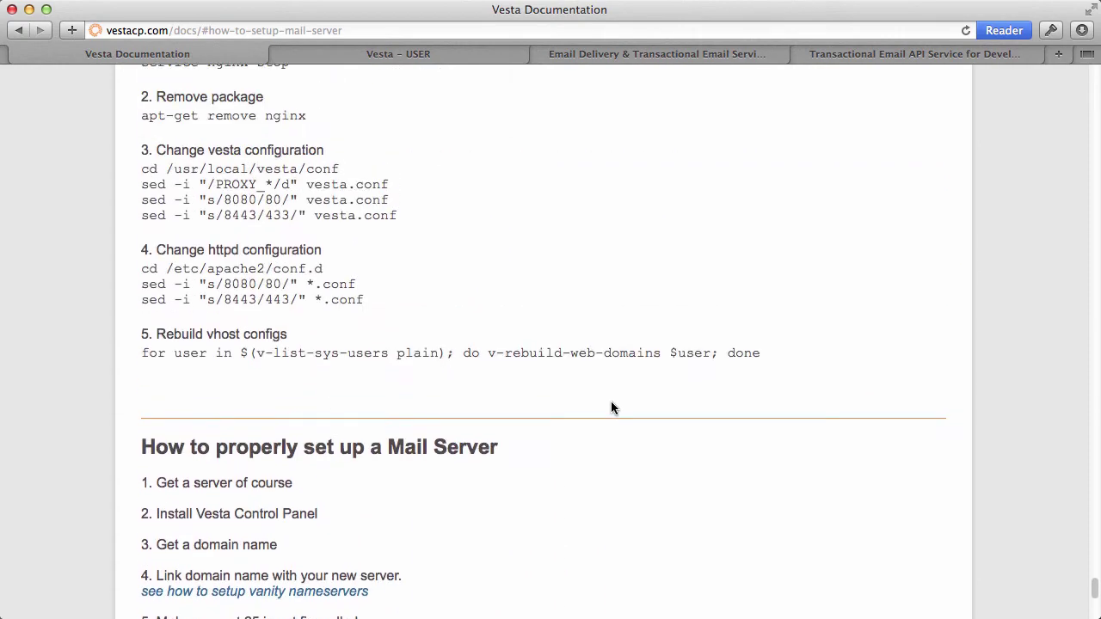
scroll(611, 408, up, 20)
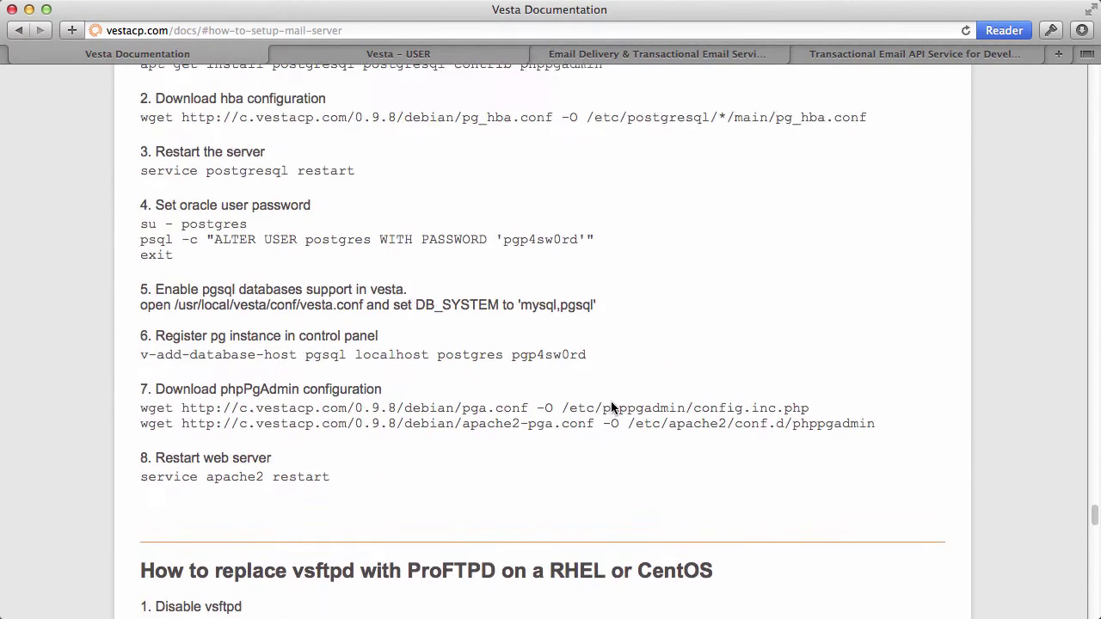
scroll(612, 408, up, 20)
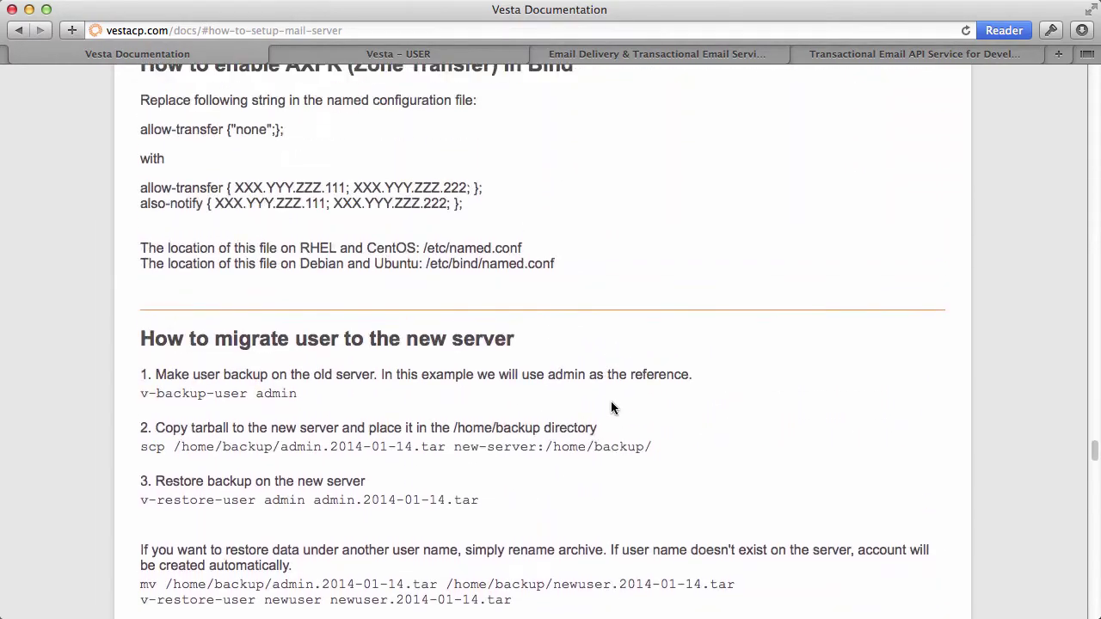
scroll(612, 408, up, 10)
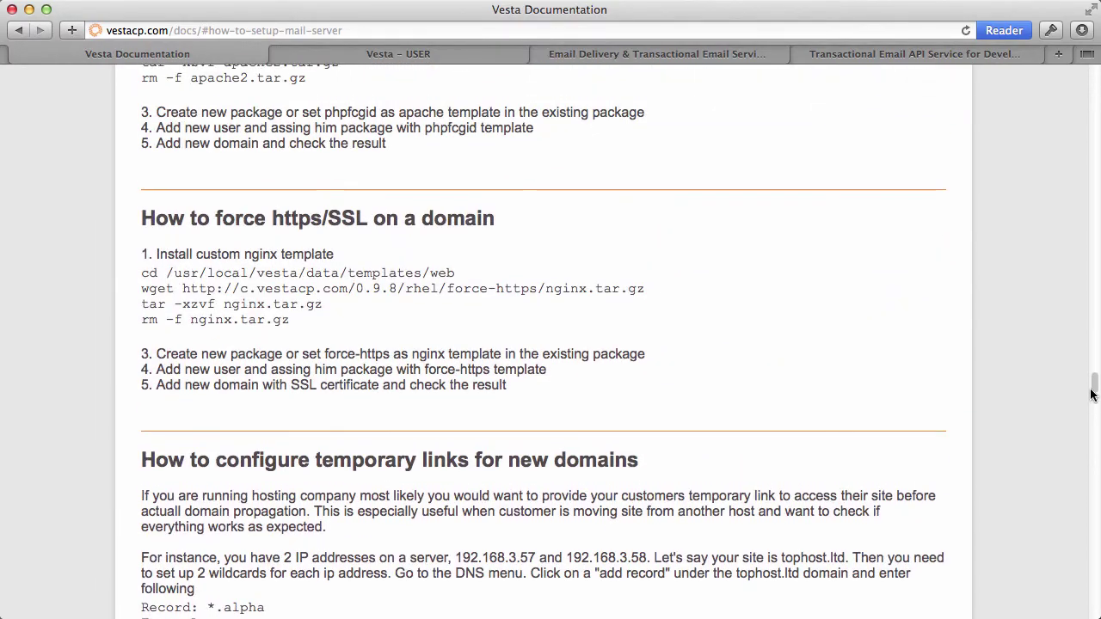
drag(1094, 389, 1094, 221)
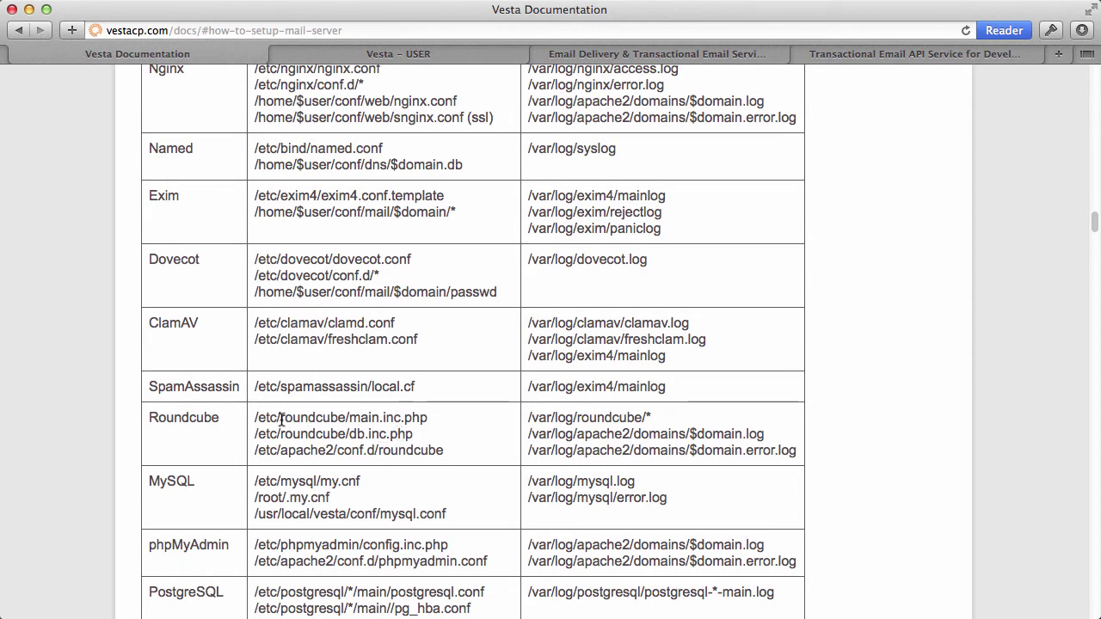
drag(280, 418, 425, 417)
click(699, 115)
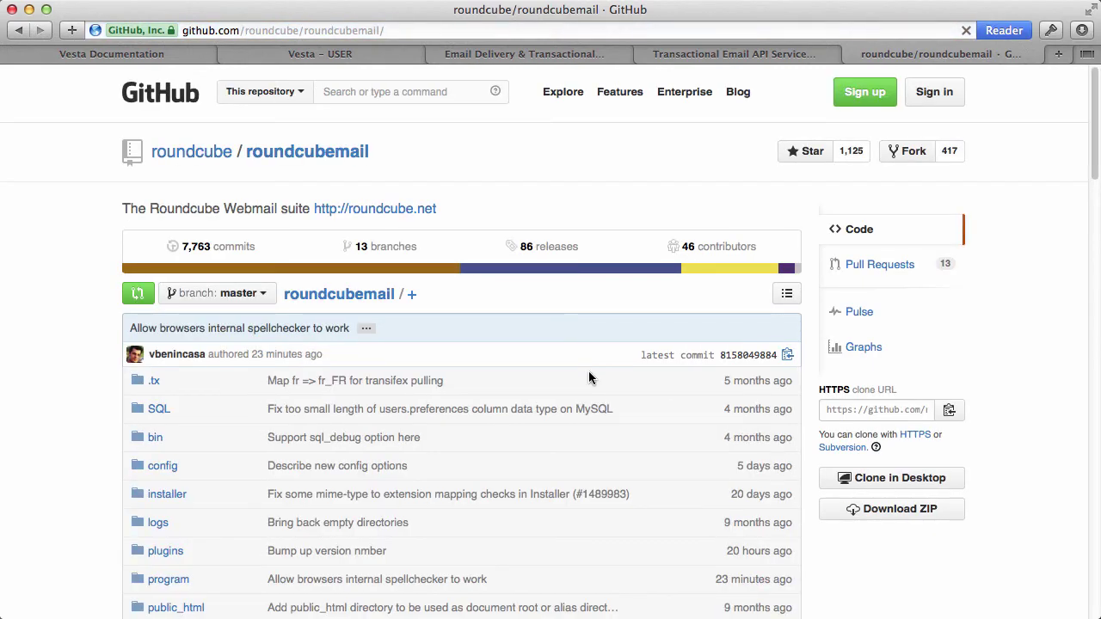
- Open roundcubemail's config/defaults.inc.php and highlight its SMTP settings on lines 226-242
scroll(590, 379, down, 3)
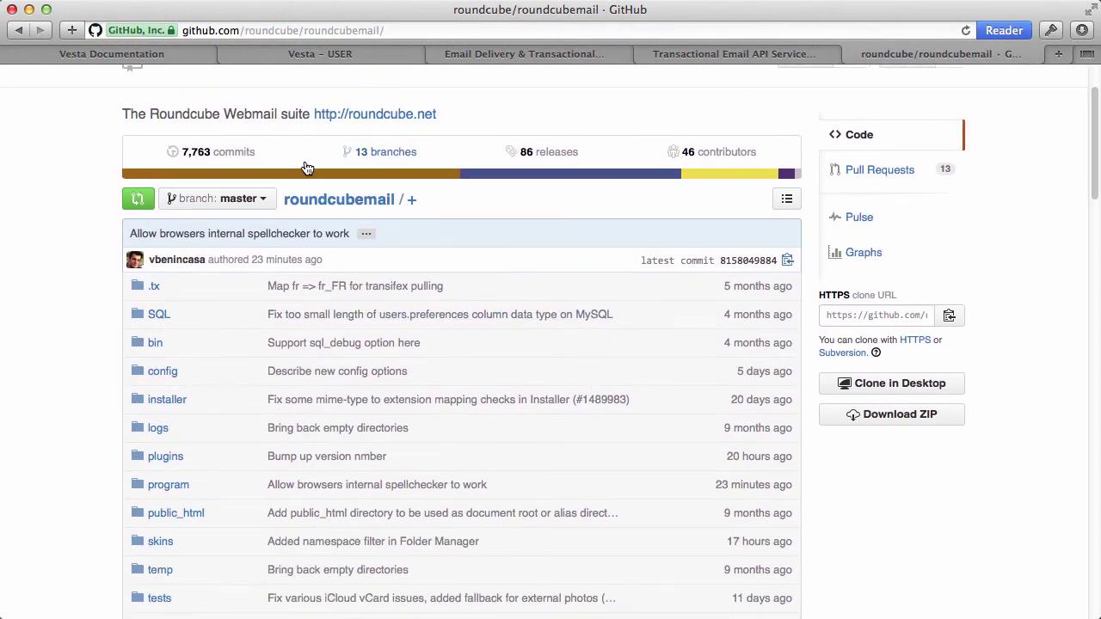
click(163, 375)
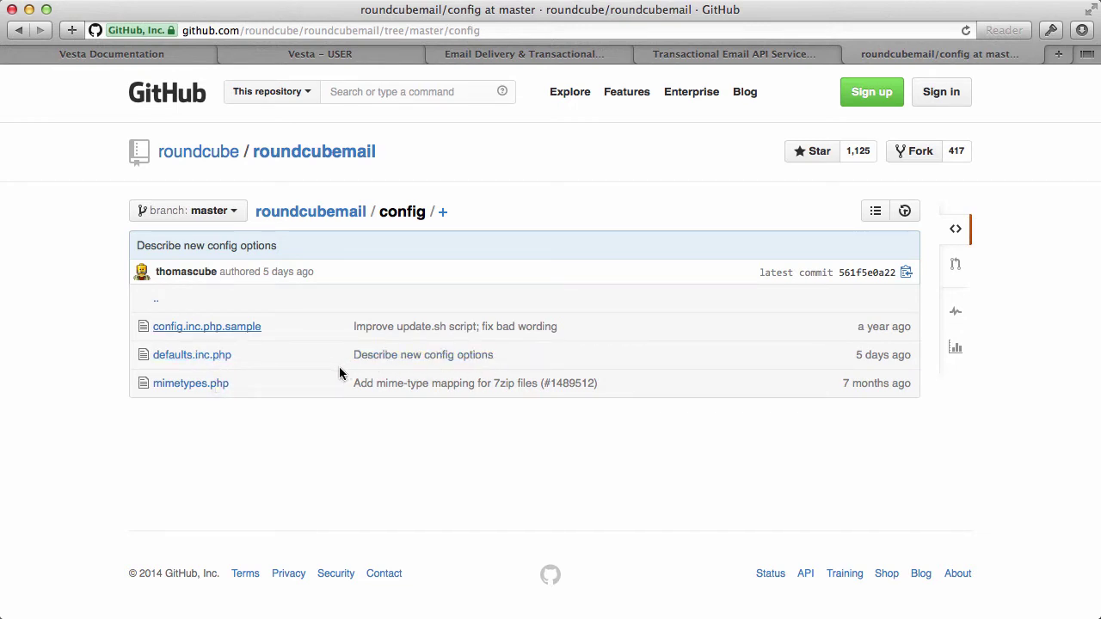
click(211, 363)
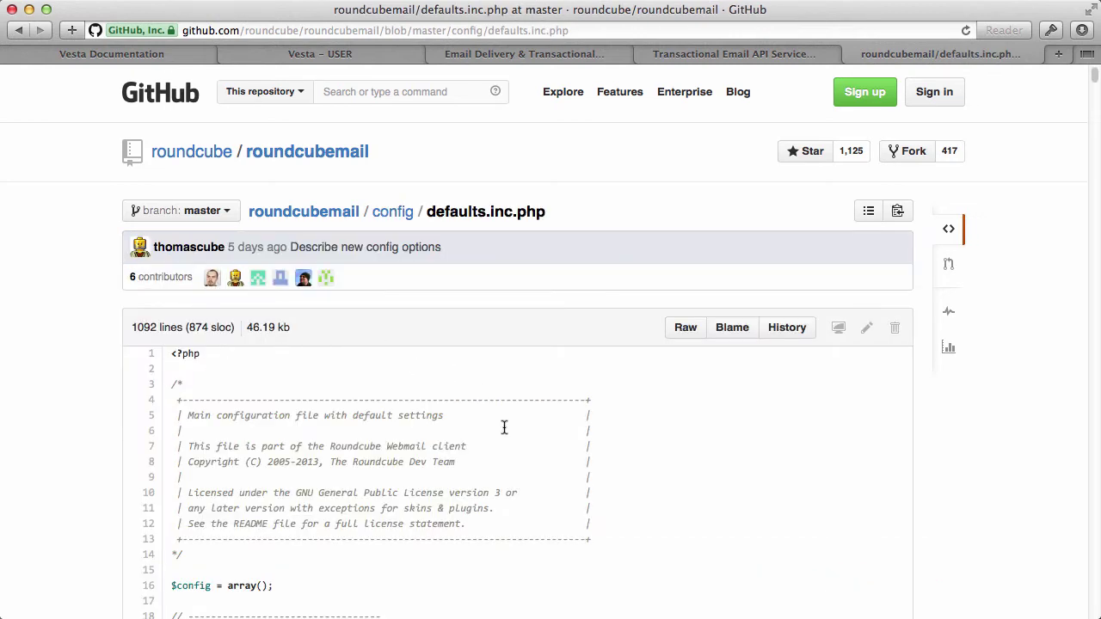
scroll(504, 427, down, 5)
scroll(505, 427, down, 3)
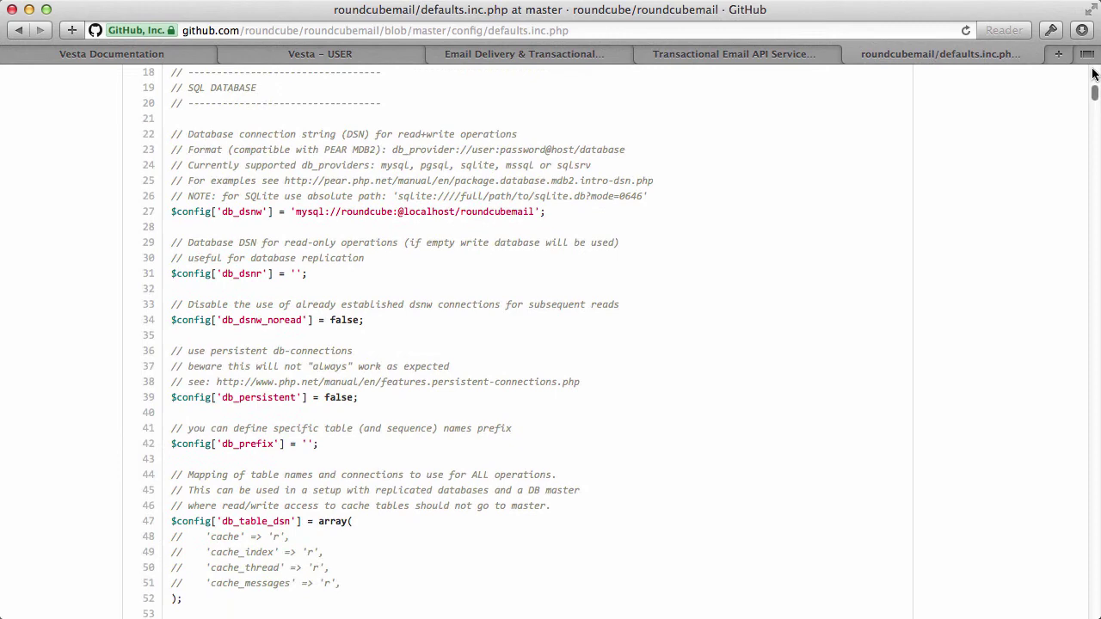
drag(1095, 95, 1095, 188)
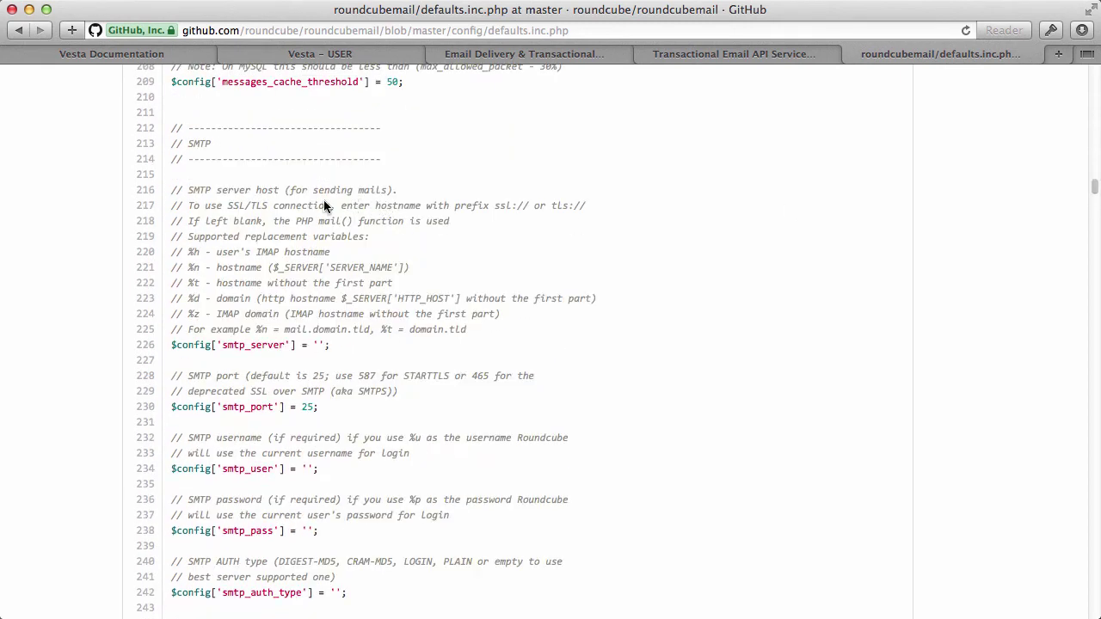
scroll(505, 359, down, 3)
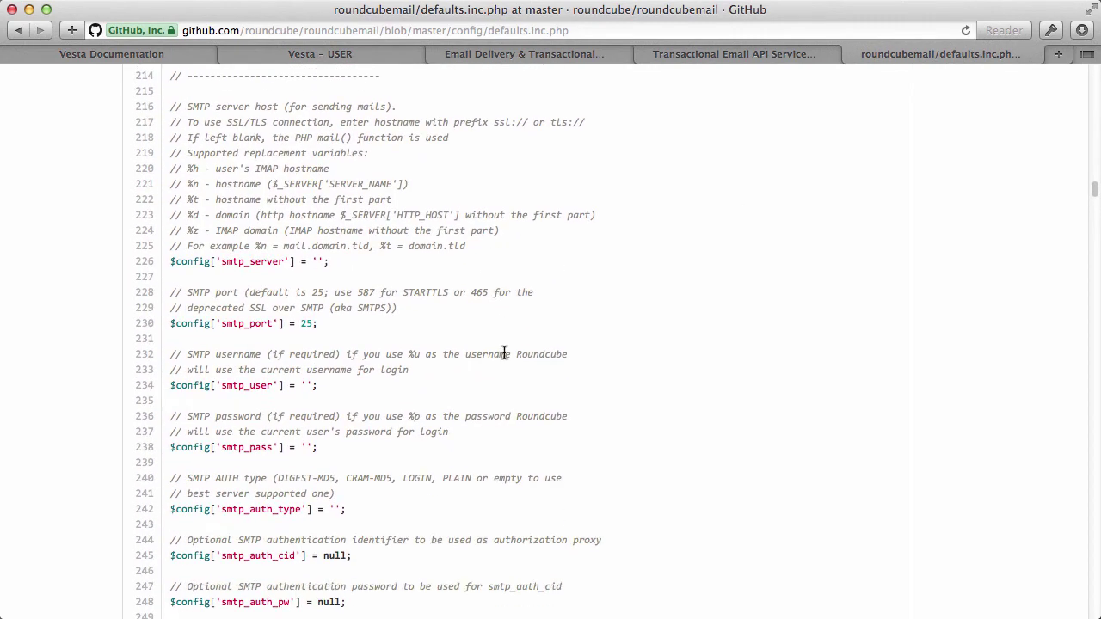
drag(368, 484, 130, 224)
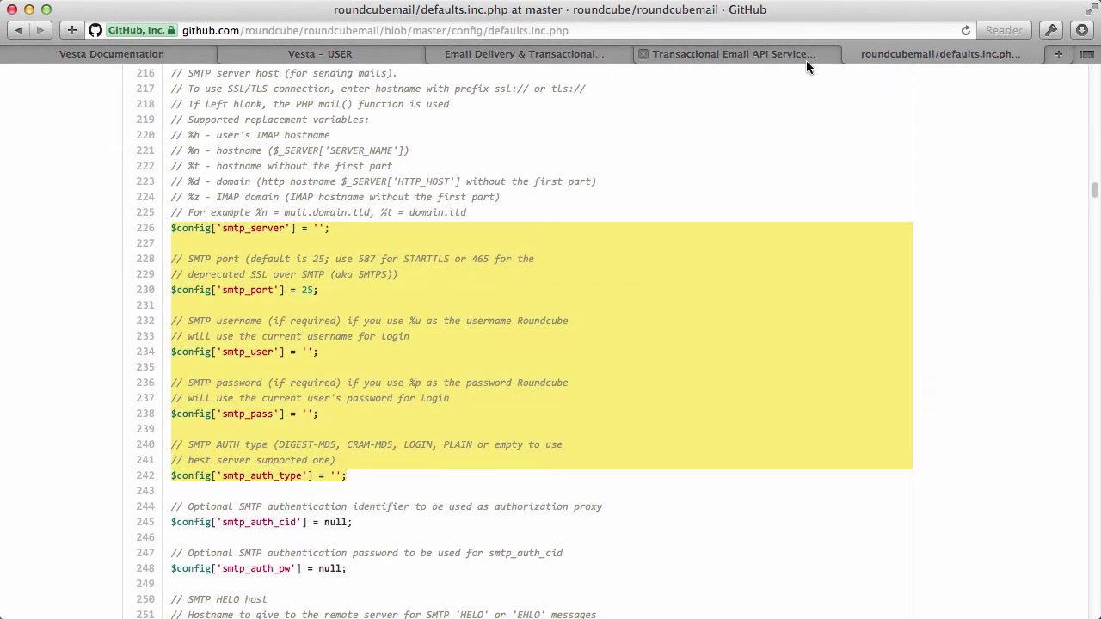
click(312, 231)
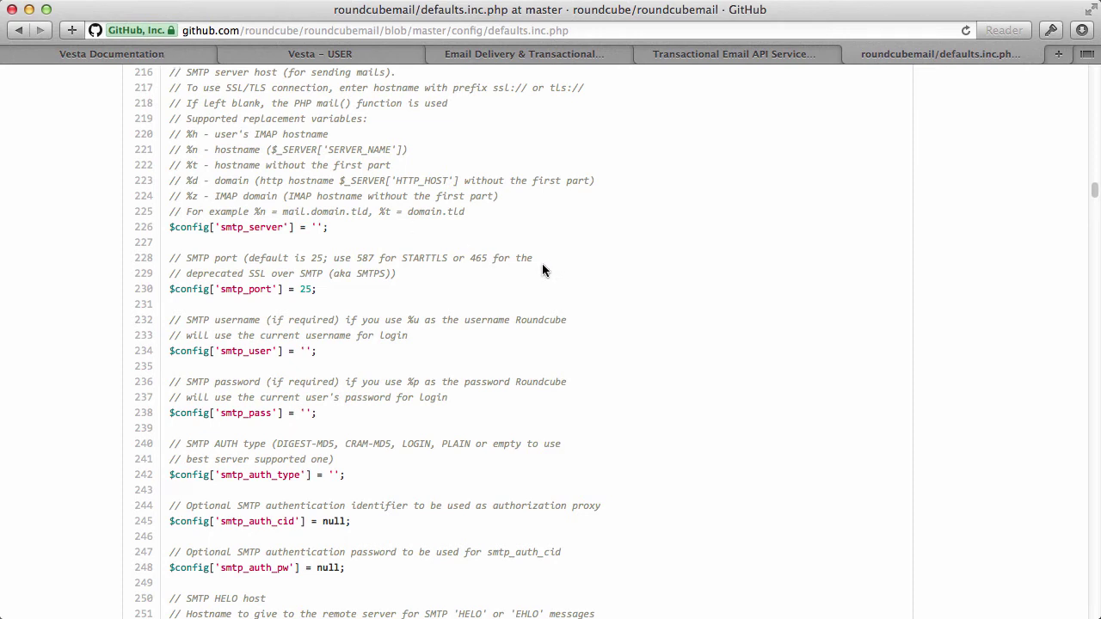
- Check the SSH terminal session, then return to the Vesta documentation in Safari
key(super+Tab)
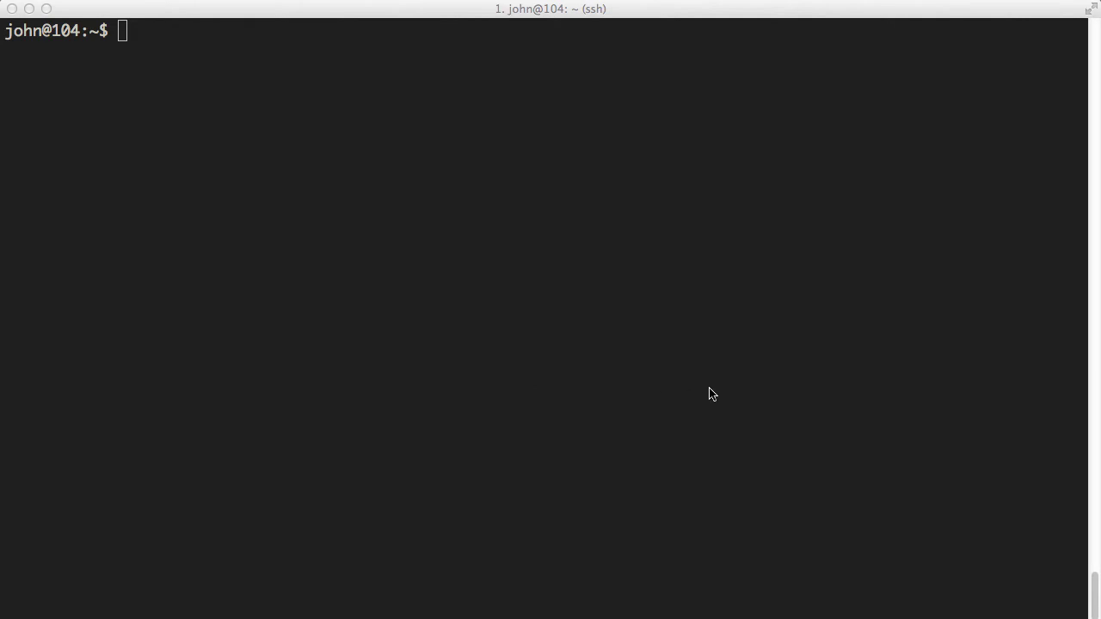
click(503, 239)
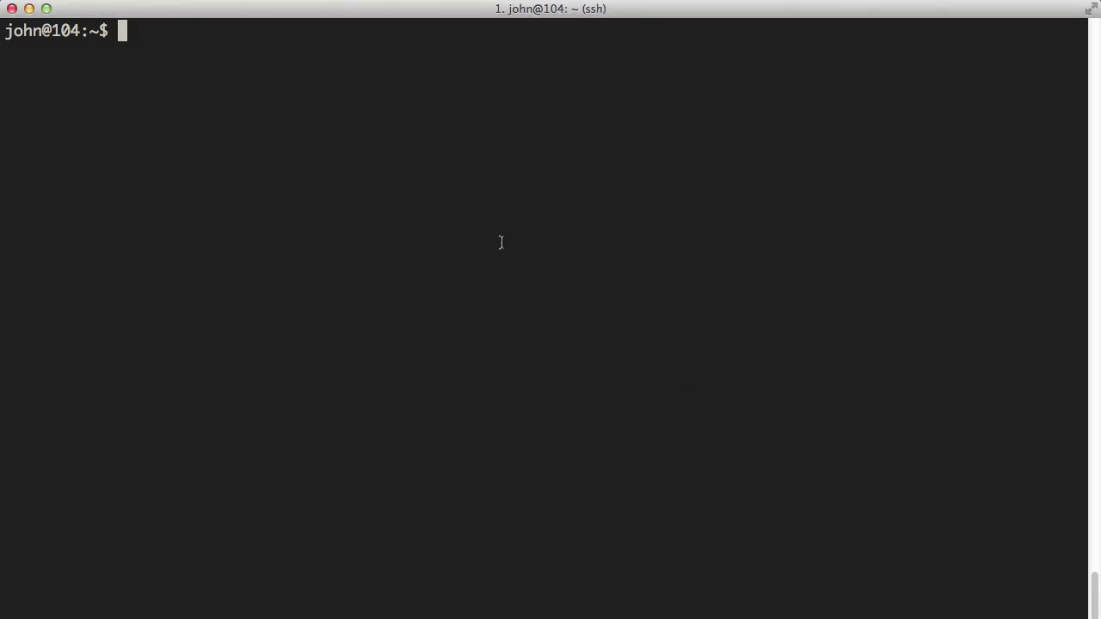
key(super+Tab)
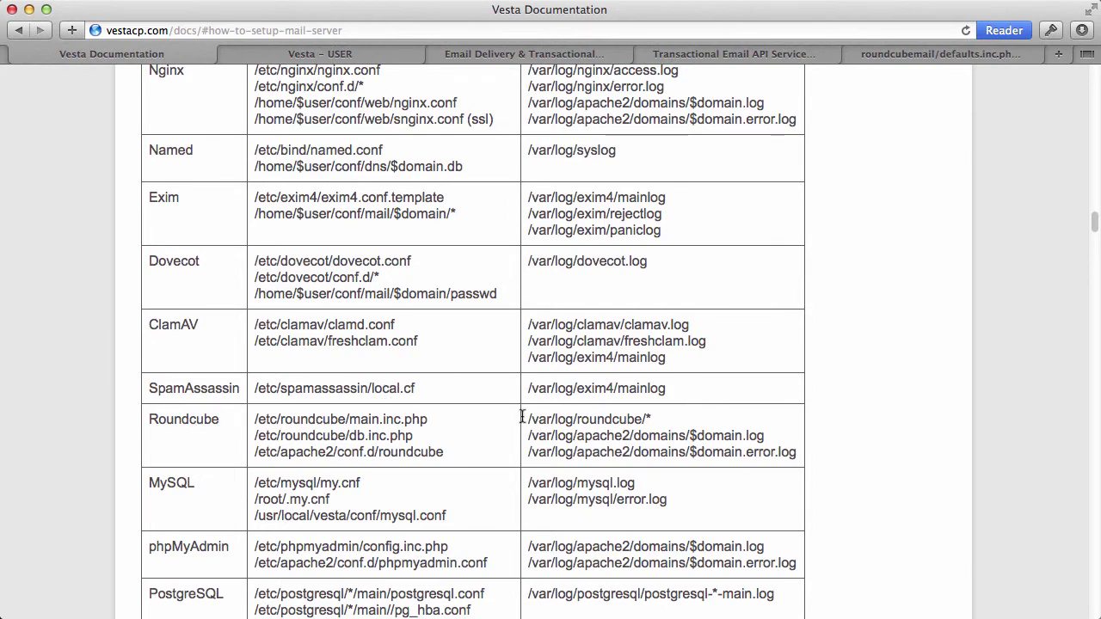
- Highlight the Roundcube main.inc.php entry and its /etc/roundcube/ directory in the config table
scroll(683, 422, up, 8)
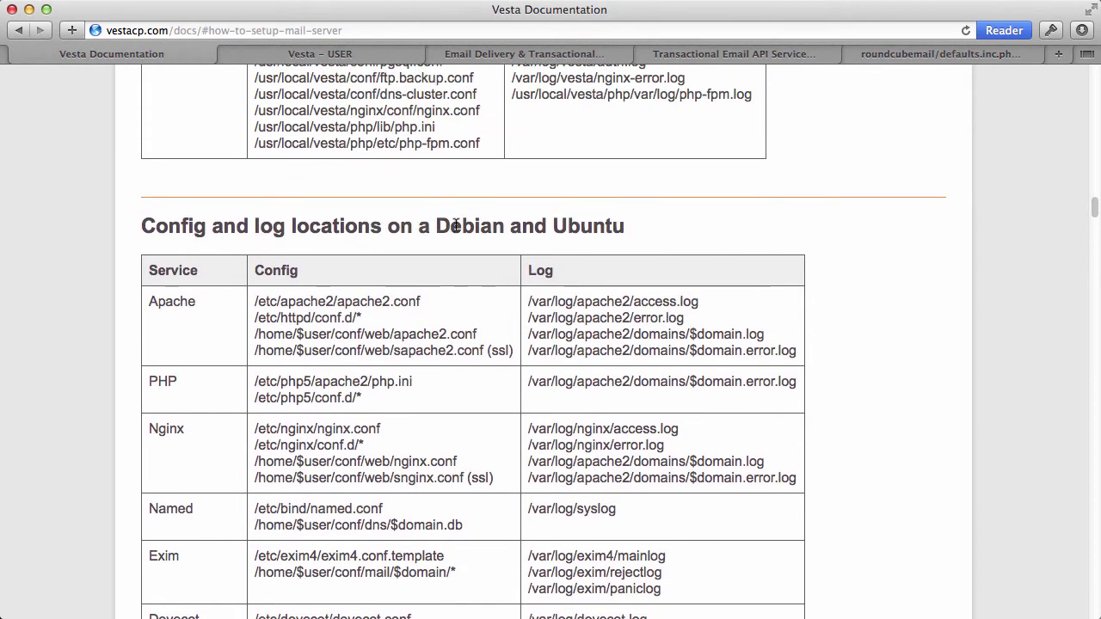
scroll(695, 327, down, 9)
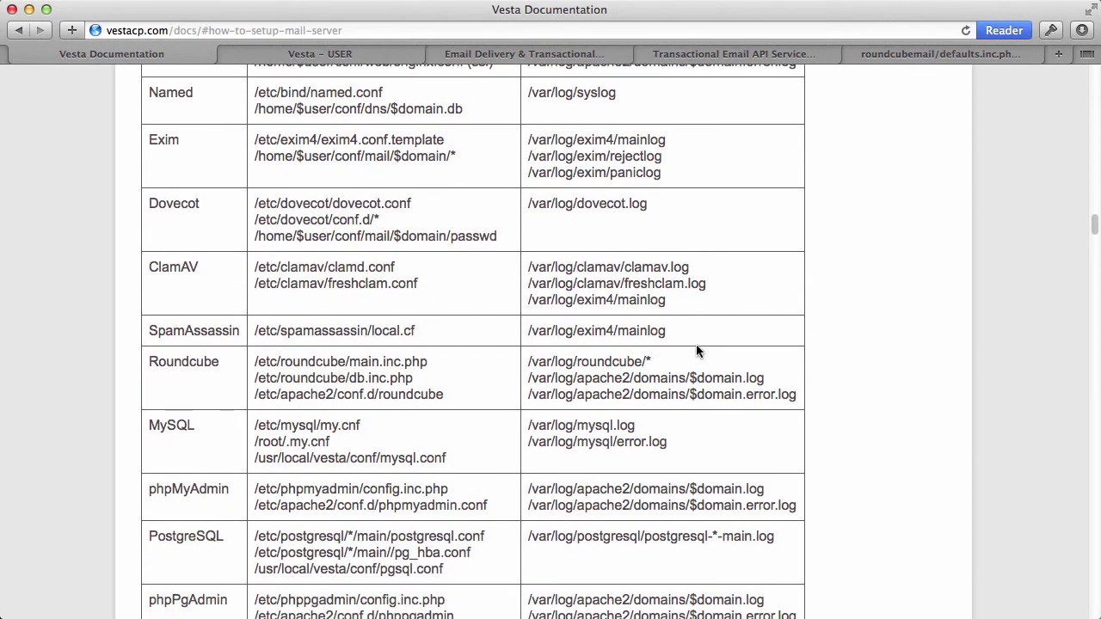
scroll(697, 348, down, 1)
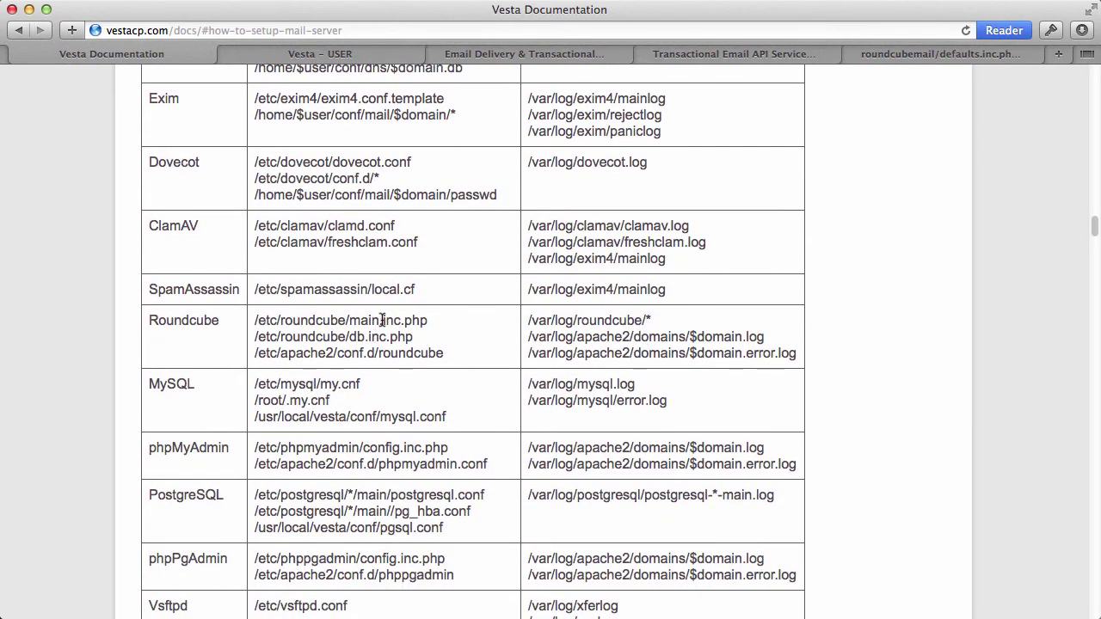
drag(350, 320, 427, 320)
click(420, 321)
drag(351, 320, 255, 320)
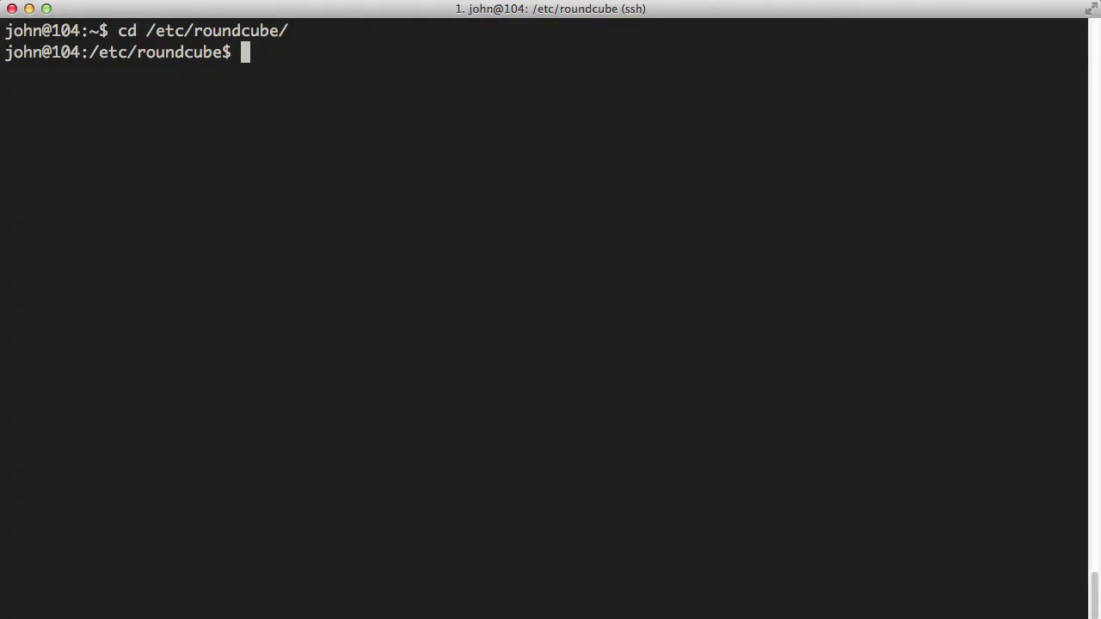
- List the /etc/roundcube directory with ll and pick out main.inc.php
text(ll)
key(Return)
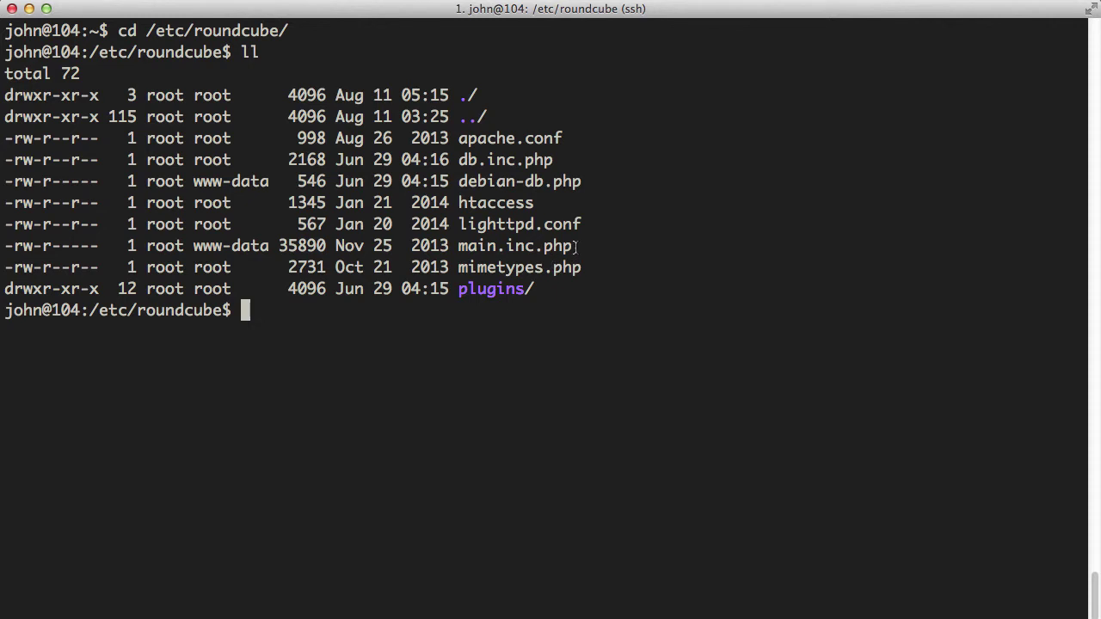
drag(573, 247, 457, 246)
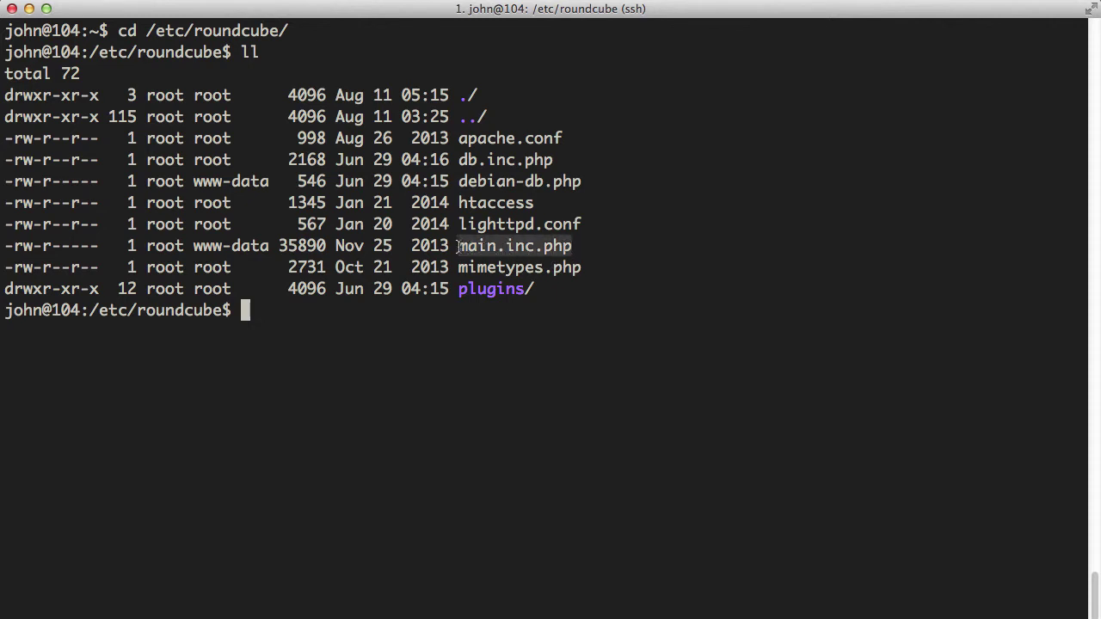
click(473, 349)
- Run sudo vim main.inc.php to edit the Roundcube config as root
text(vim main)
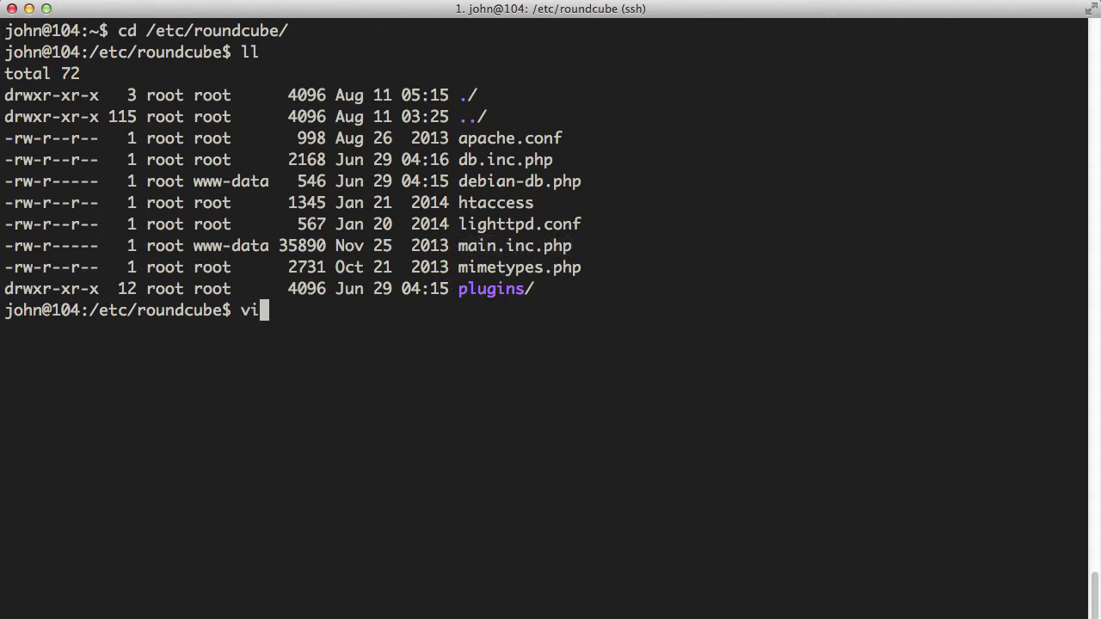
key(Left)
key(Left)
key(Left)
key(Left)
key(Left)
key(Left)
key(Left)
key(Left)
text(sudo)
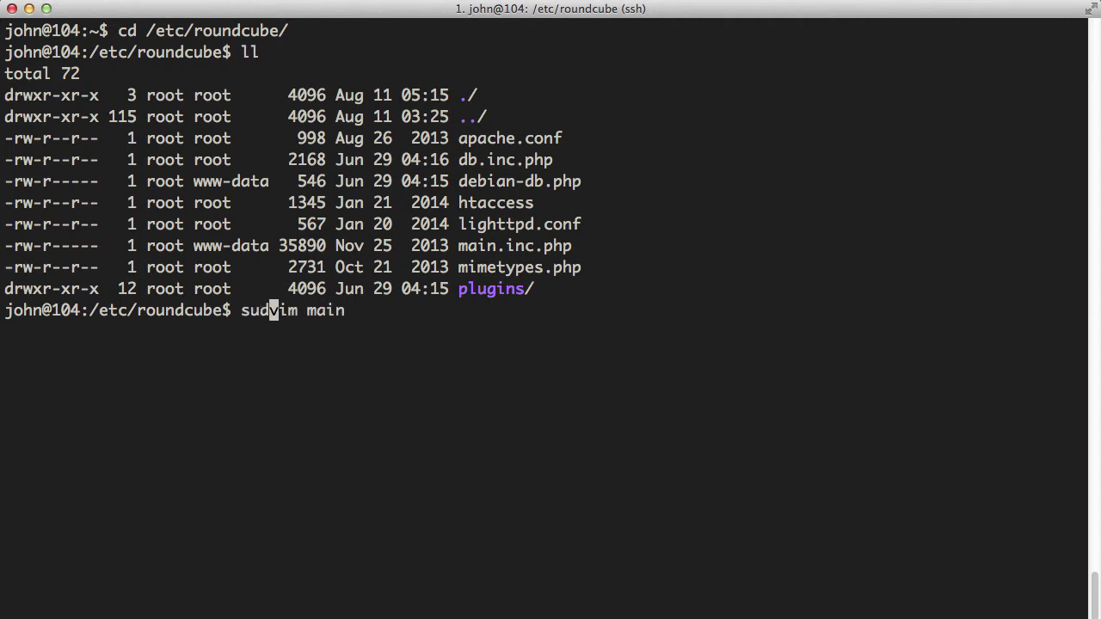
key(Right)
key(Right)
key(Right)
key(Right)
key(Right)
key(Right)
key(Right)
key(Right)
key(Tab)
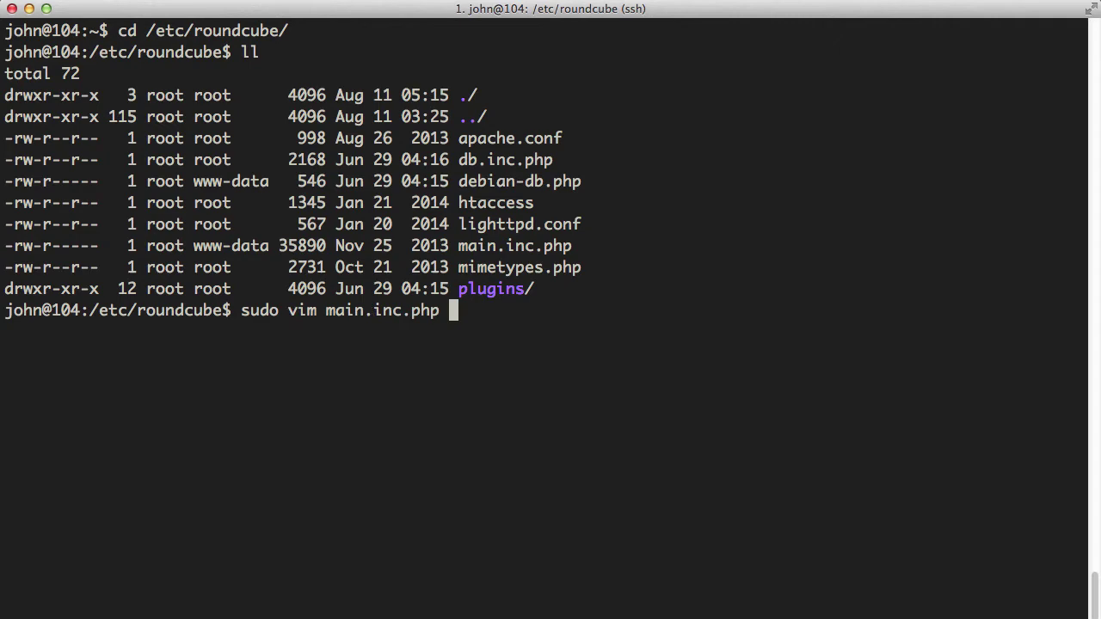
key(Return)
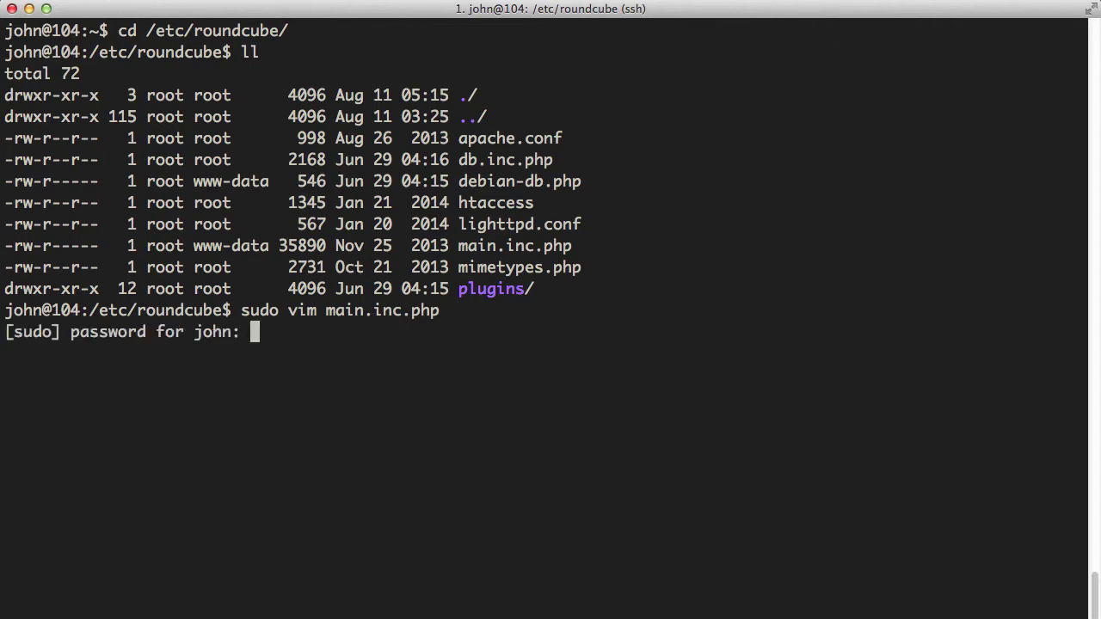
- Submit the sudo password so main.inc.php opens in vim, and look over its header
key(Return)
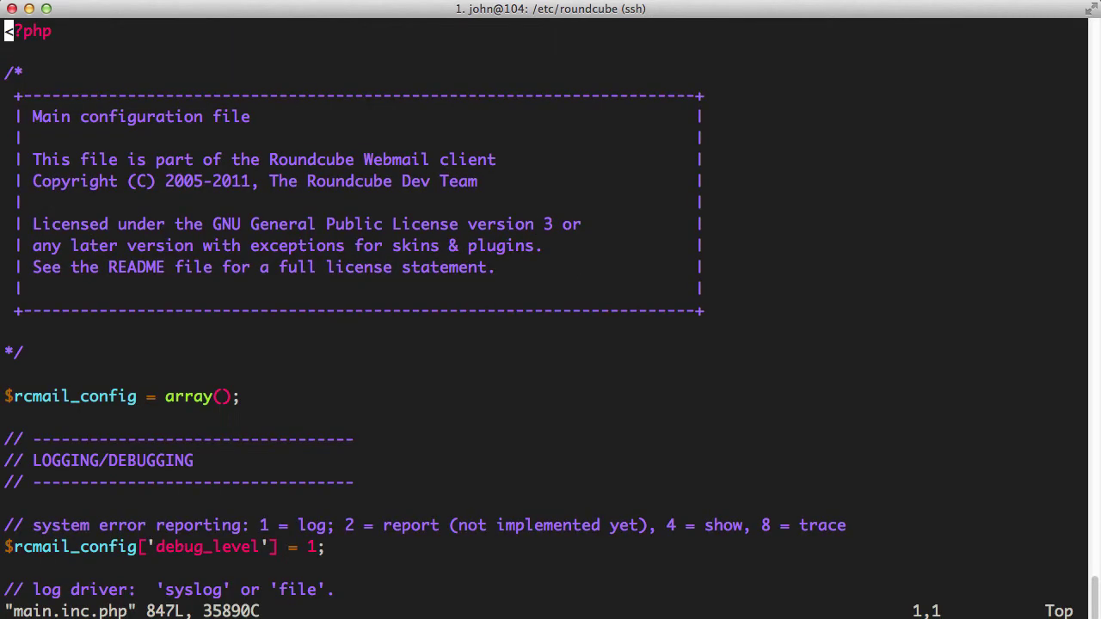
key(Down)
key(Down)
key(Down)
key(Down)
key(Down)
key(Down)
key(Up)
key(Up)
key(Right)
key(Right)
key(Left)
key(Left)
key(Down)
key(Down)
key(Down)
key(Down)
key(Down)
key(Down)
key(Down)
key(Down)
key(Down)
key(Down)
key(Down)
key(Down)
key(Down)
key(Down)
key(Down)
key(Down)
key(Down)
key(Down)
key(Down)
key(Down)
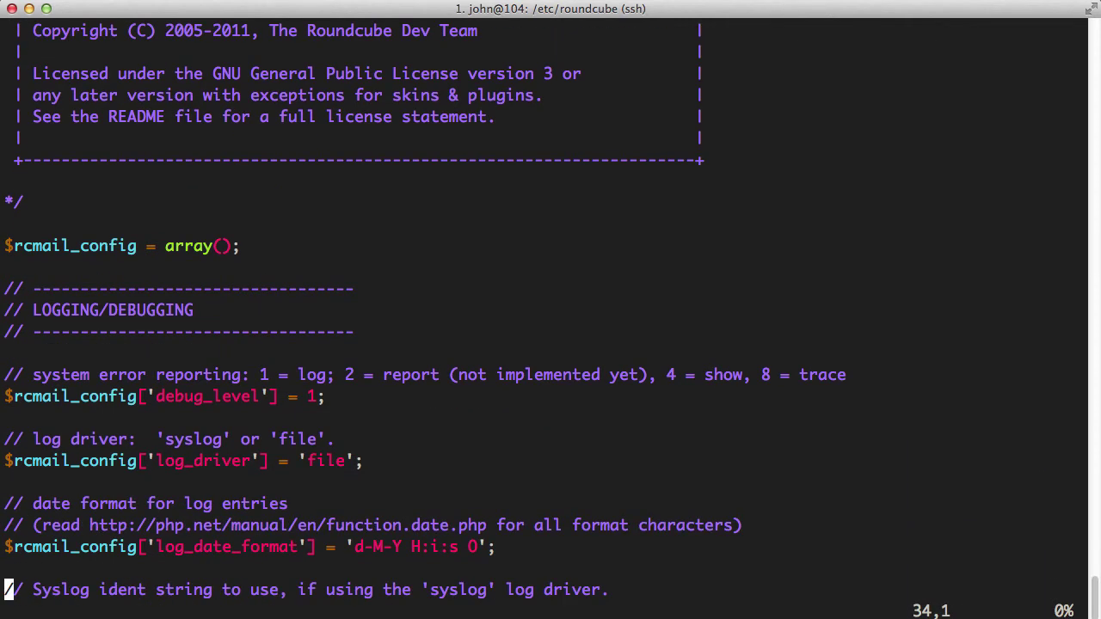
- Move down to the SMTP section and place the cursor inside the empty smtp_server quotes
key(Down)
key(Down)
key(Down)
key(Down)
key(Down)
key(Down)
key(Down)
key(Down)
key(Down)
key(Down)
key(Down)
key(Down)
key(Down)
key(Down)
key(Down)
key(Down)
key(Down)
key(Down)
key(Down)
key(Down)
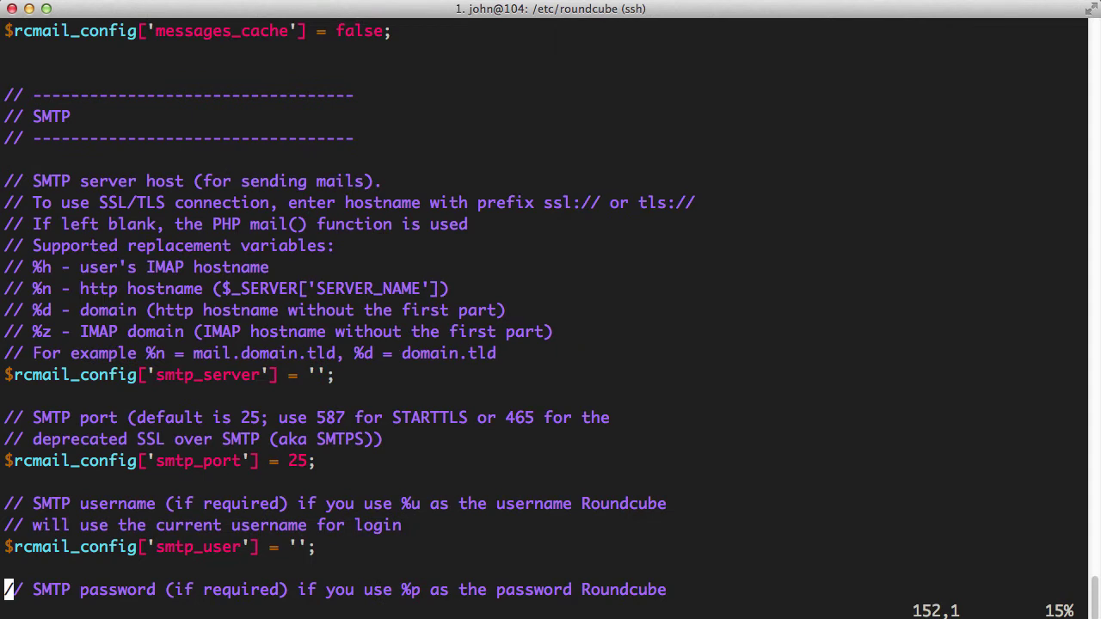
key(Down)
key(Down)
key(Up)
key(Up)
key(Up)
key(Up)
key(Up)
key(Up)
key(Up)
key(Up)
key(Up)
key(Up)
key(Up)
key(Up)
key(Up)
key(Up)
key(Up)
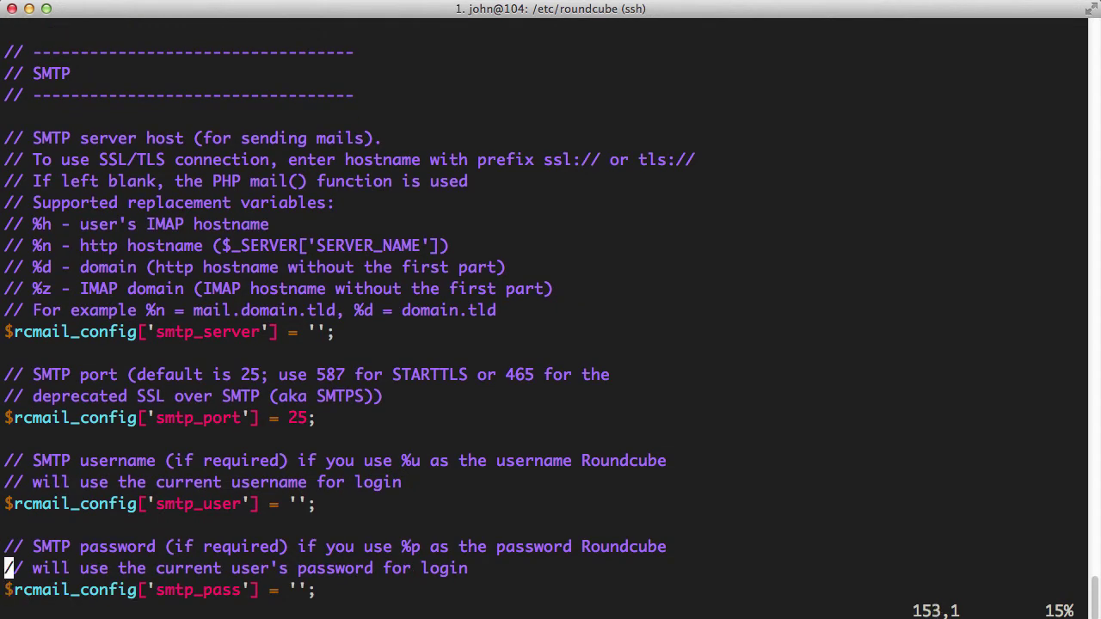
key(Up)
key(Up)
key(Up)
key(Up)
key(Up)
key(Up)
key(Up)
key(Up)
key(Down)
key(Down)
key(Down)
key(Up)
key(Right)
key(Right)
key(Right)
key(Right)
key(Right)
key(Right)
key(Right)
key(Right)
key(Right)
key(Right)
key(Right)
key(Right)
key(Right)
key(Right)
key(Right)
key(Right)
key(Right)
key(Right)
key(Right)
key(Right)
key(Right)
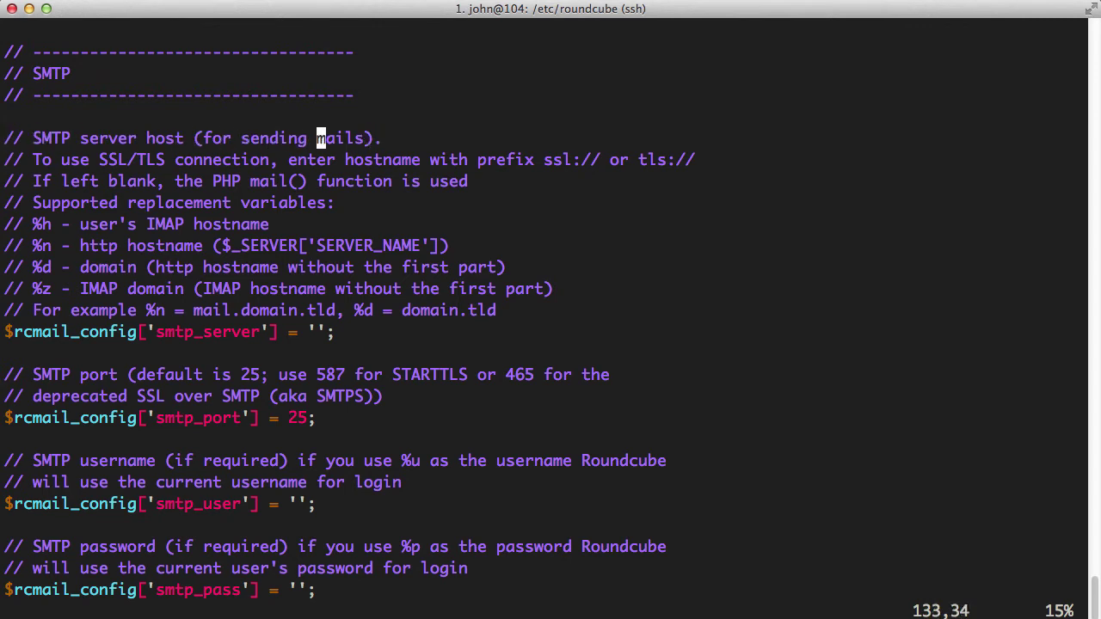
key(Down)
key(Down)
key(Left)
key(Left)
key(Left)
key(Left)
key(Left)
key(Left)
key(Left)
key(Left)
key(Left)
key(Left)
key(Left)
key(Left)
key(Left)
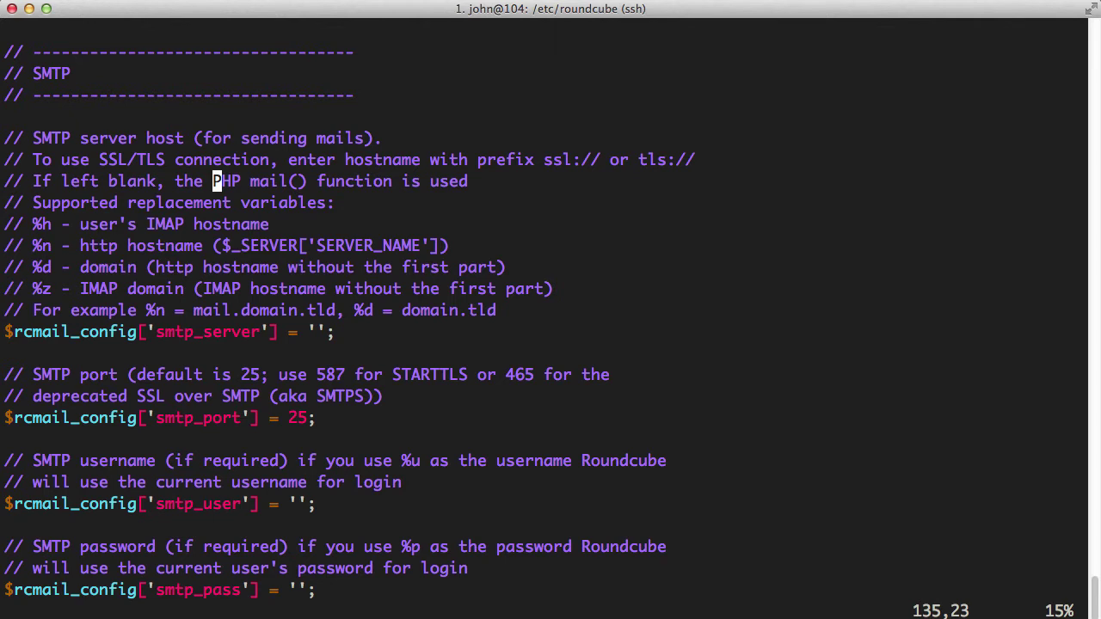
key(Down)
key(Down)
key(Down)
key(Down)
key(Down)
key(Down)
key(Down)
key(Right)
key(Right)
key(Right)
key(Right)
key(Right)
key(Right)
key(Right)
key(Right)
key(Right)
key(Right)
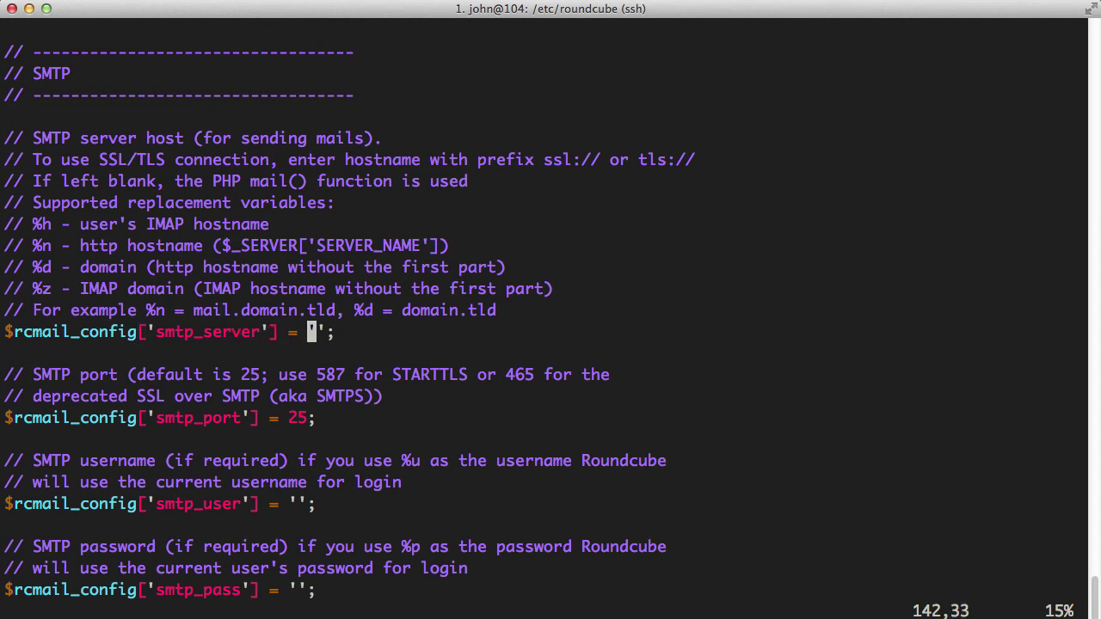
key(Right)
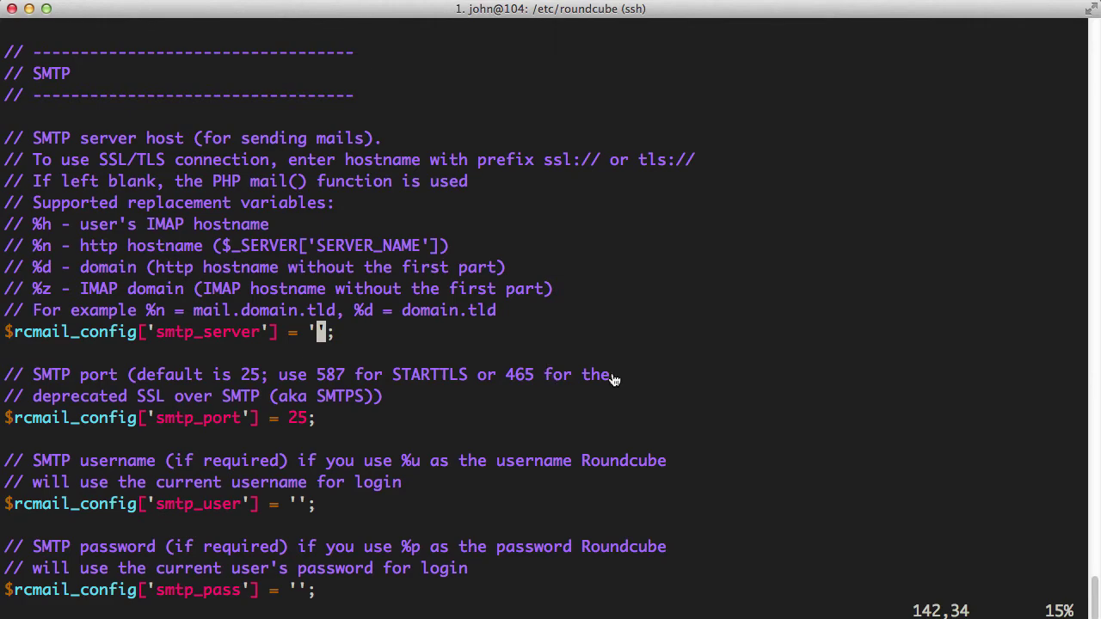
- On SendGrid's support site, find and open the 'Integrate with SMTP' article
key(super+Tab)
click(781, 57)
click(527, 57)
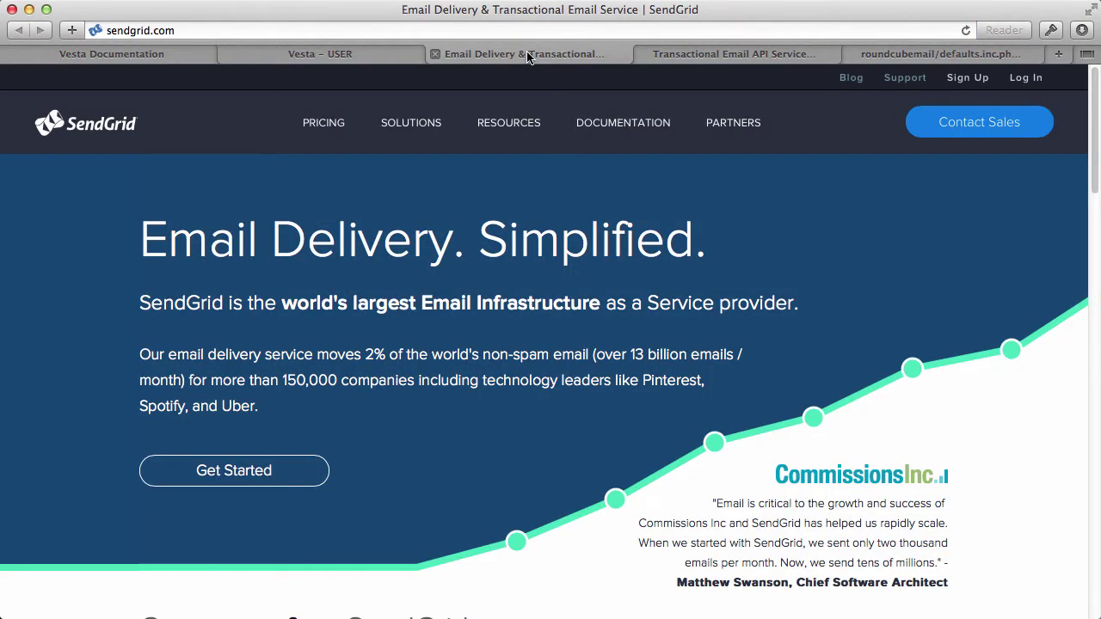
mouse_move(621, 145)
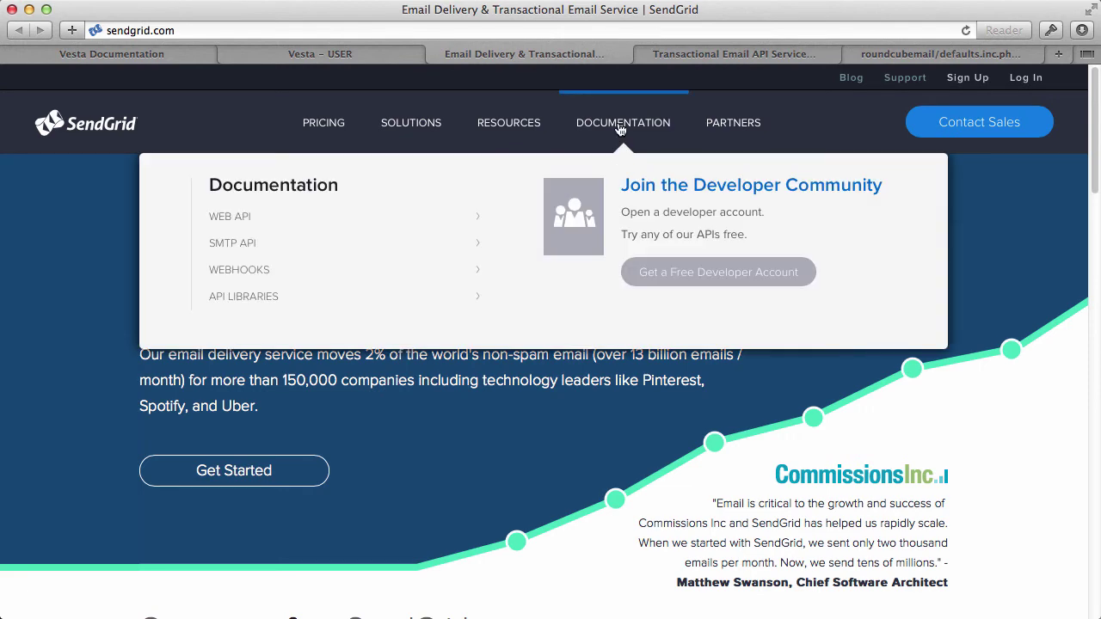
click(905, 78)
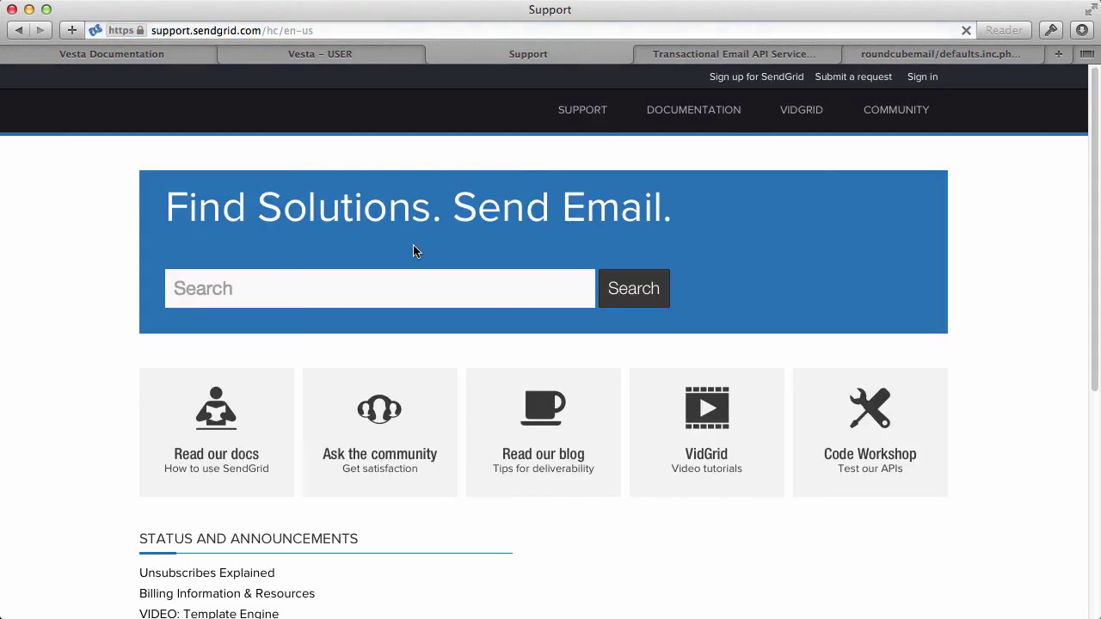
click(347, 299)
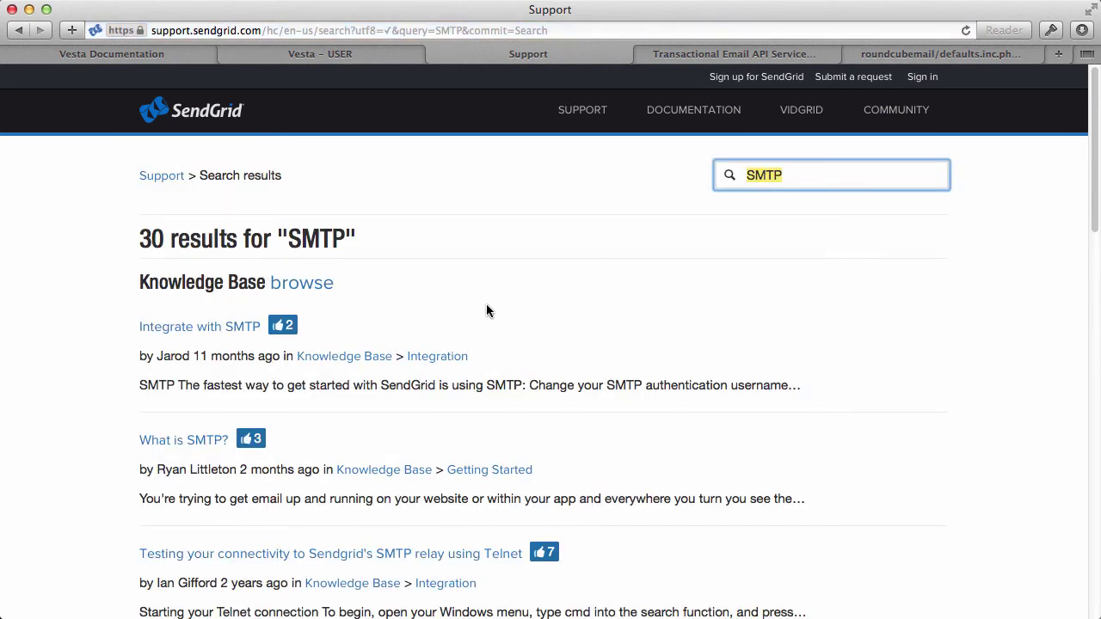
click(235, 326)
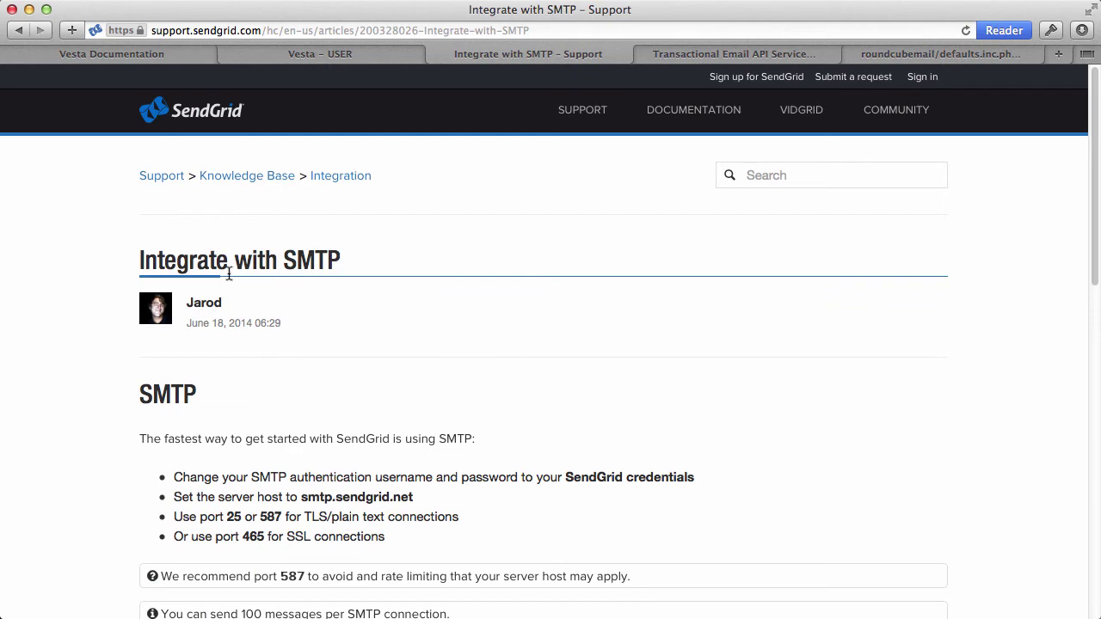
- Highlight the SMTP credentials line and the smtp.sendgrid.net server host in the article
scroll(712, 554, down, 3)
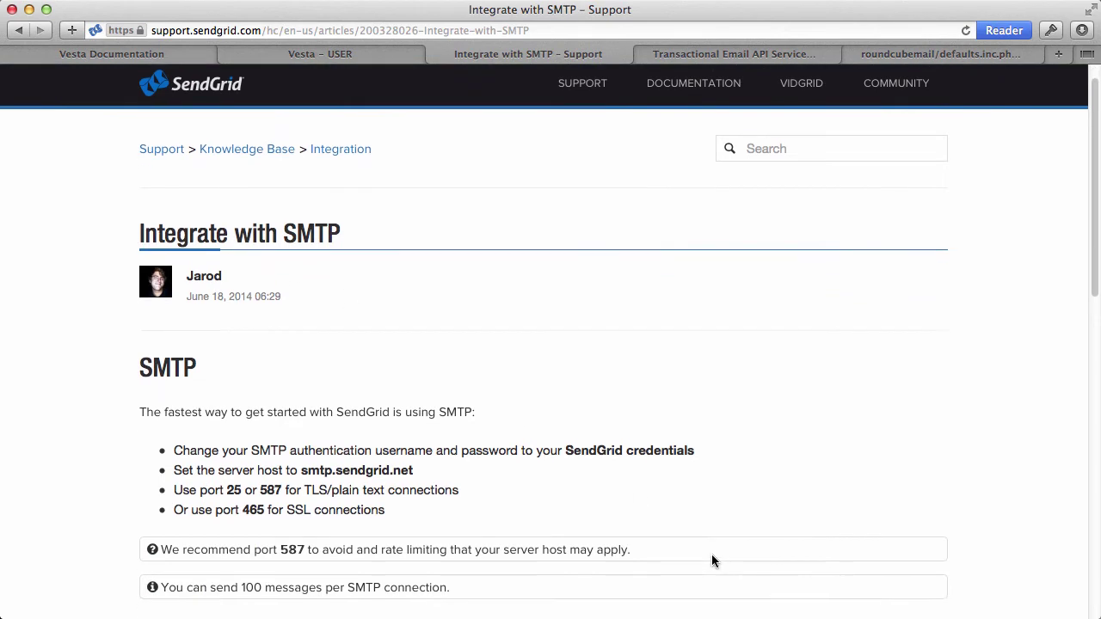
drag(222, 346, 589, 351)
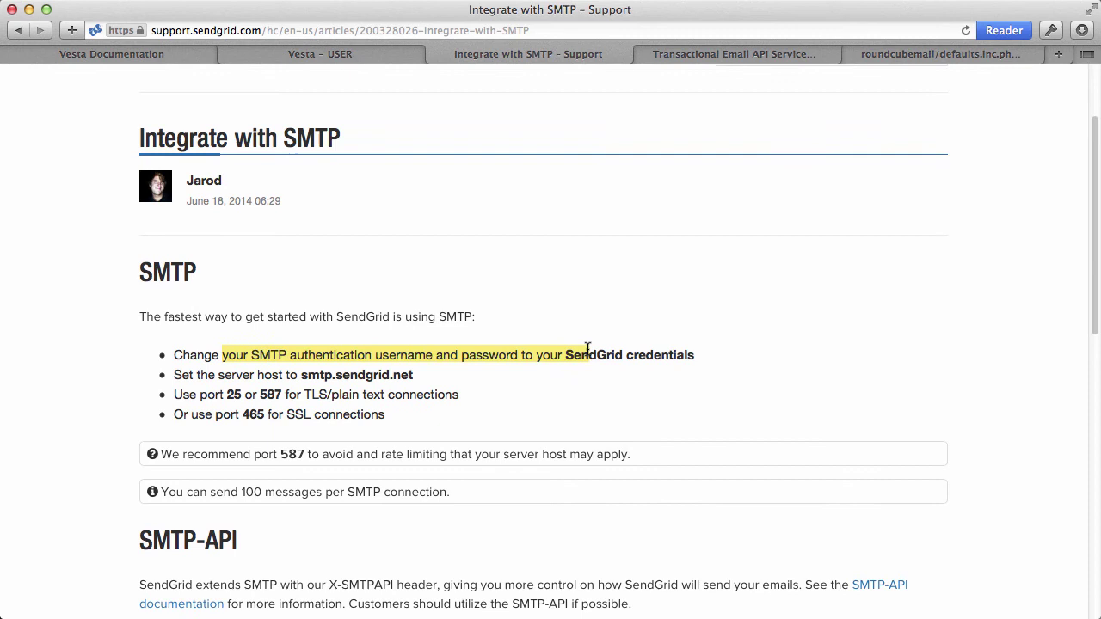
click(608, 351)
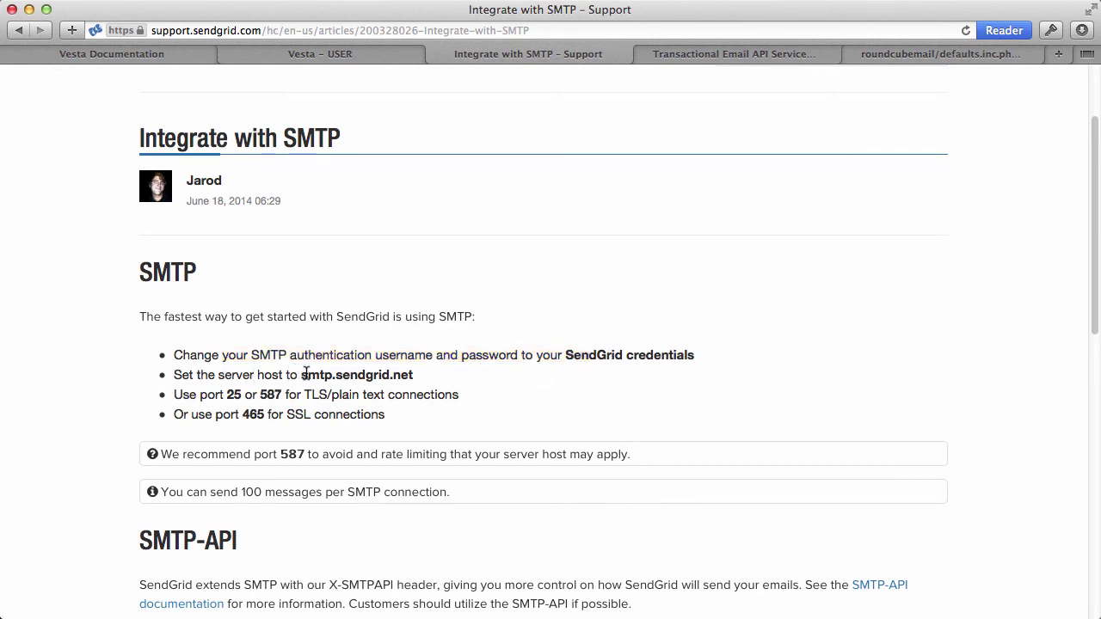
drag(302, 375, 392, 378)
click(420, 377)
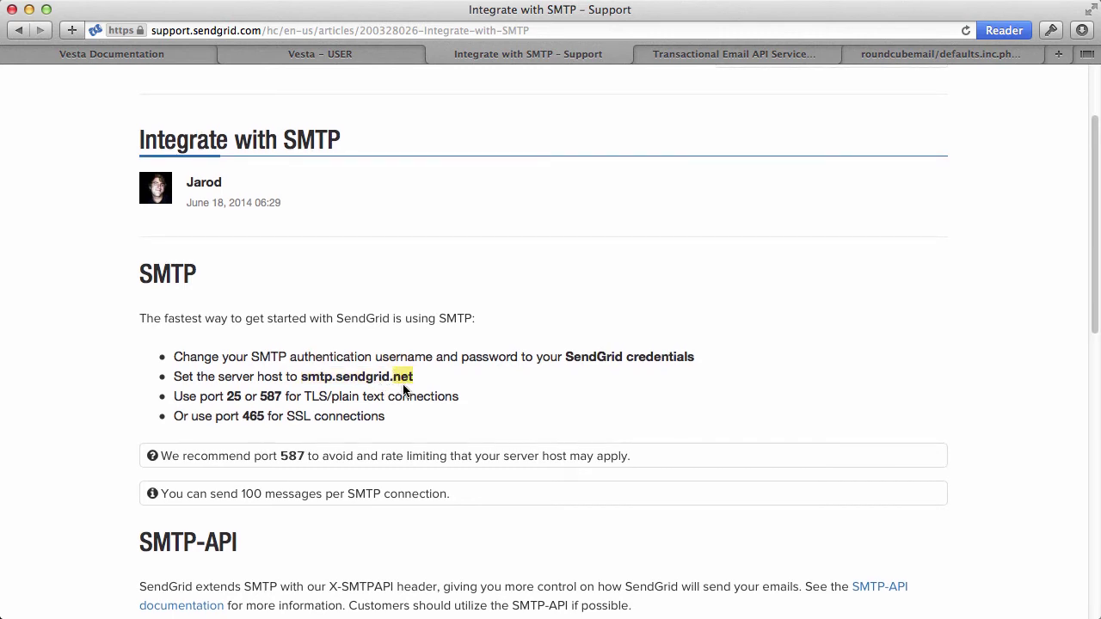
click(304, 411)
- Review the port lines (plain, 465 SSL, recommended 587), then return to vim
double_click(345, 401)
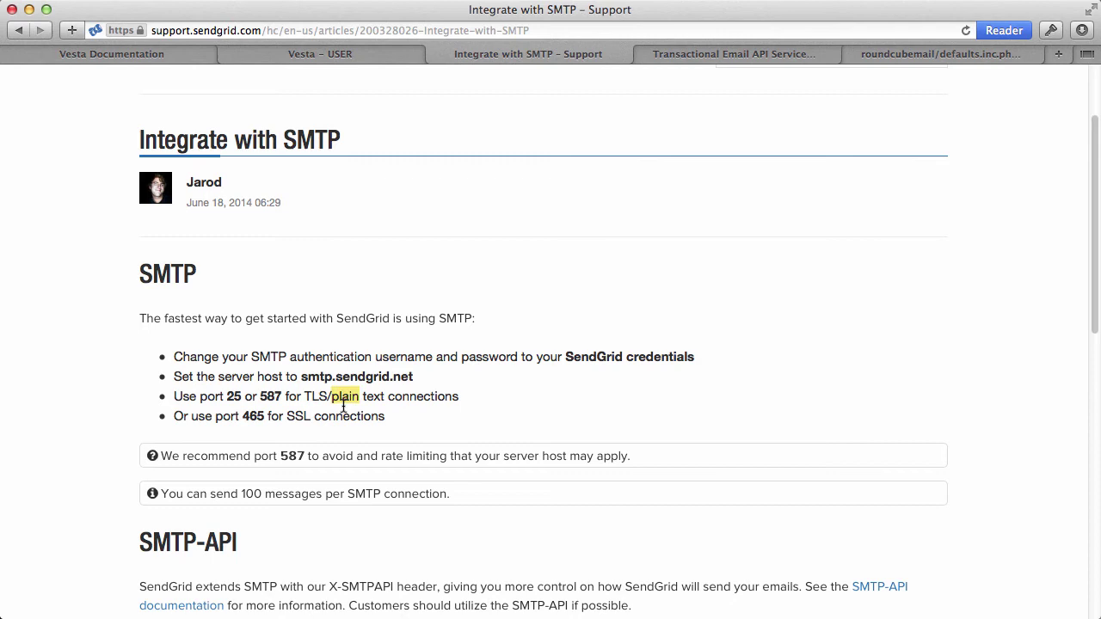
click(388, 409)
drag(191, 416, 275, 419)
click(277, 419)
drag(168, 456, 605, 451)
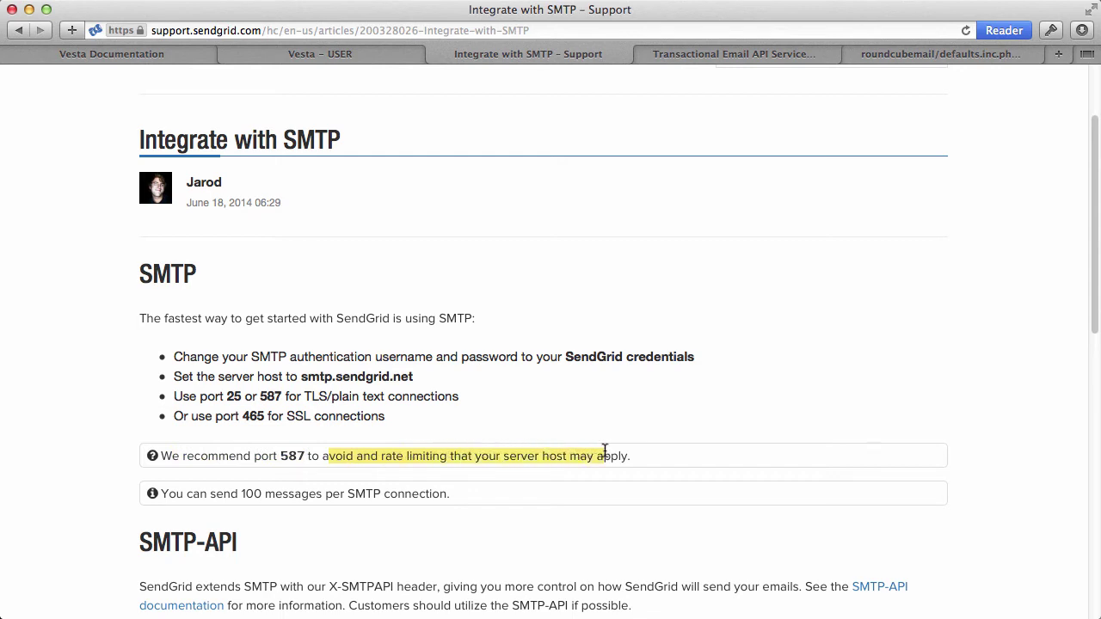
click(631, 458)
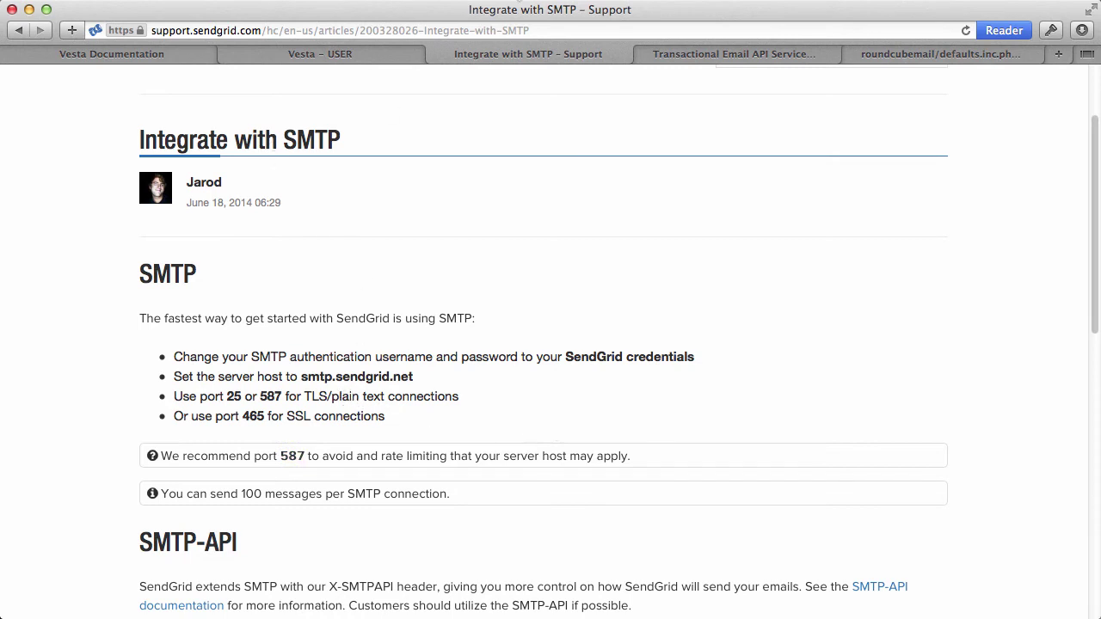
key(super+Tab)
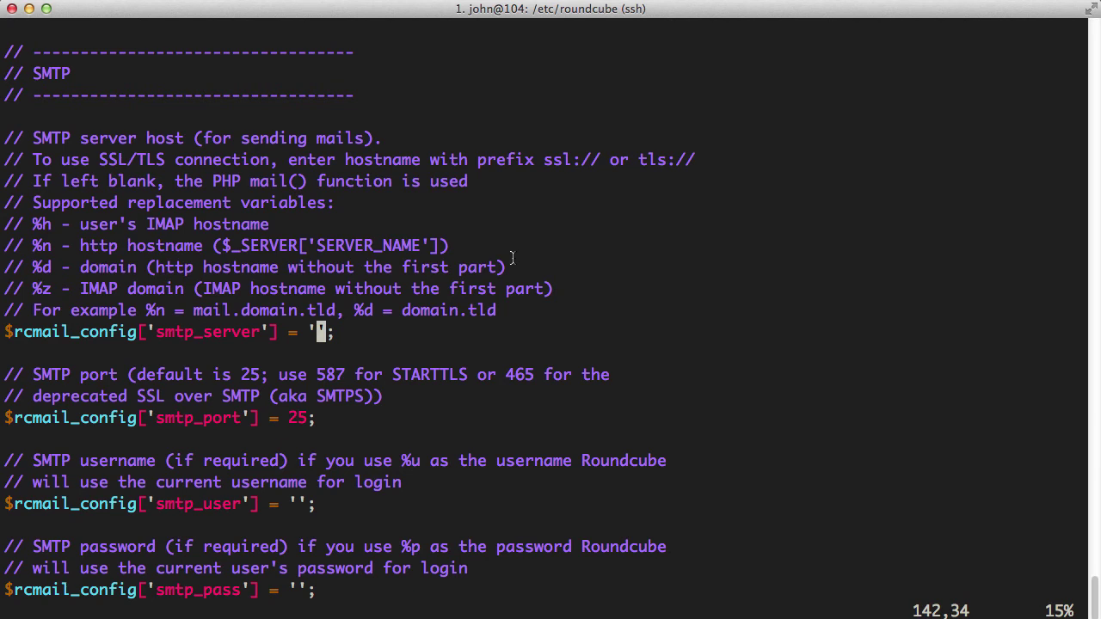
- Set smtp_server to smtp.sendgrid.net and change smtp_port from 25 to 587
text(ismtp.)
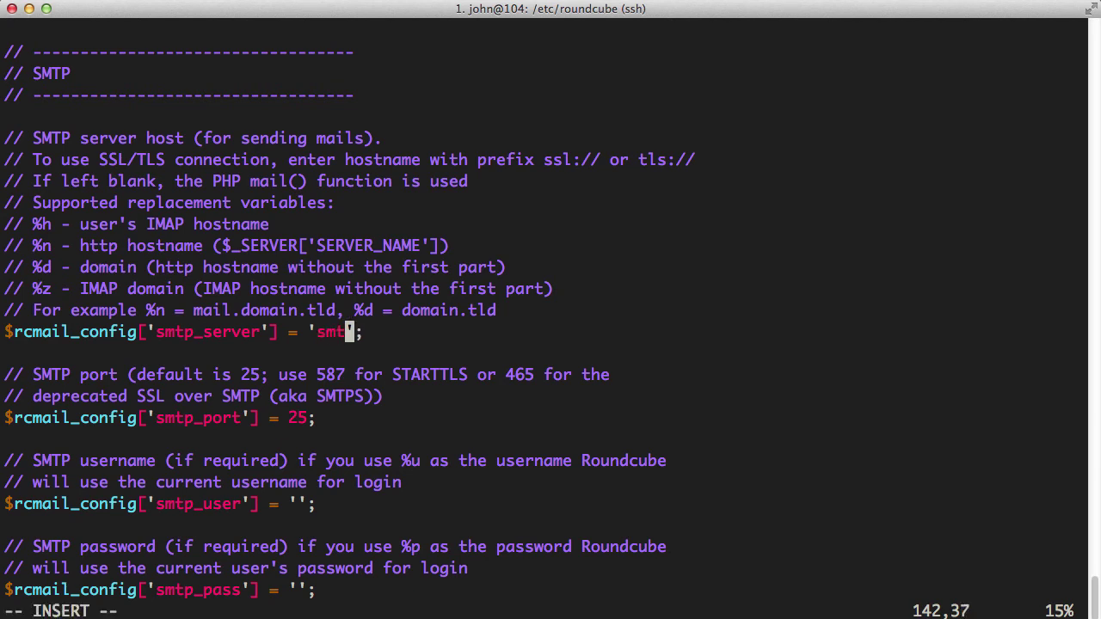
text(sendgrid.net)
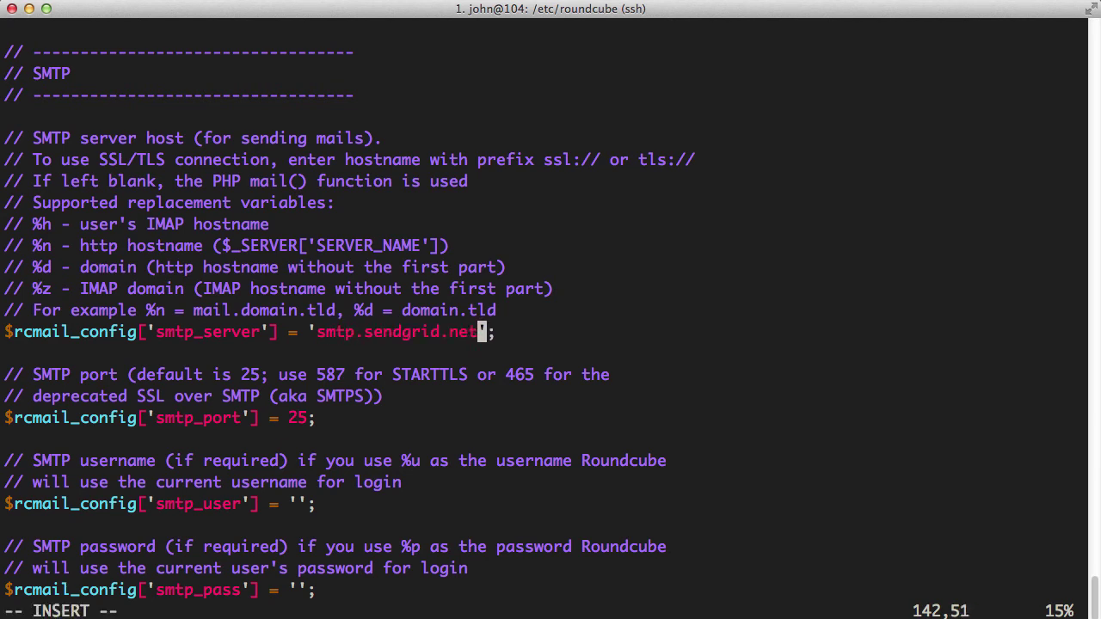
key(Down)
key(Down)
key(Down)
key(Down)
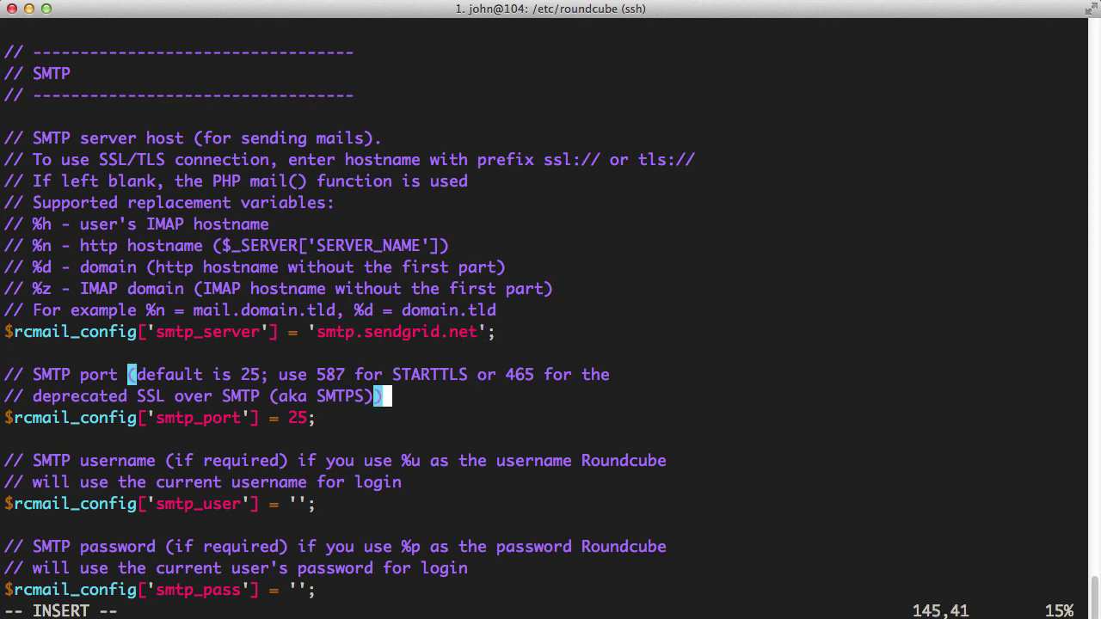
key(Left)
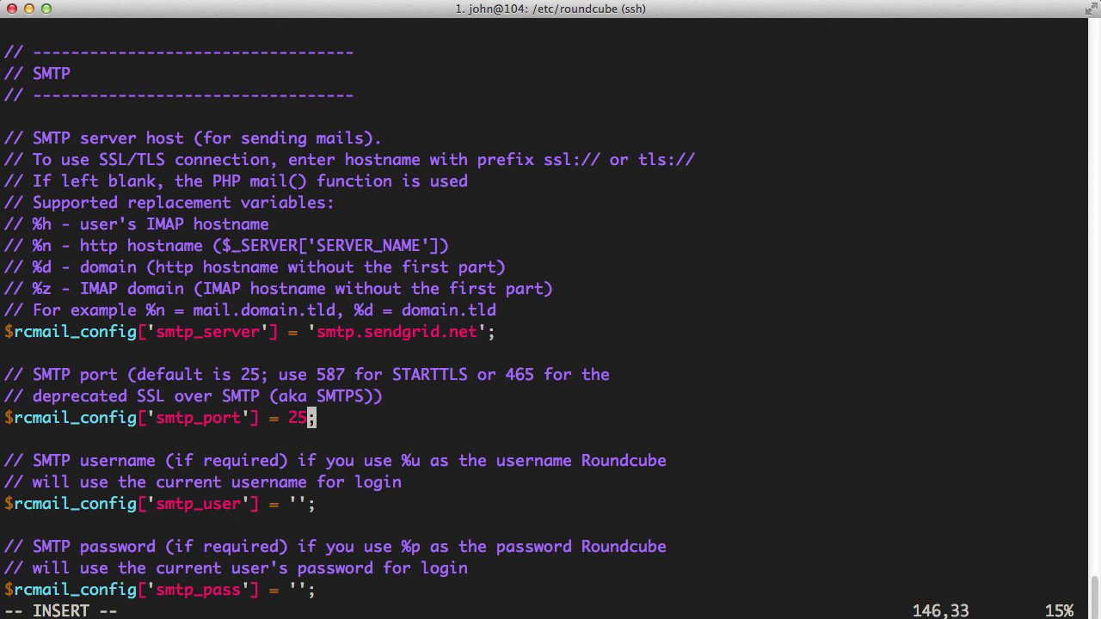
key(BackSpace)
key(BackSpace)
text(587)
- Fill in smtp_user and smtp_pass with the SendGrid username and password
key(Down)
key(Down)
key(Down)
key(Down)
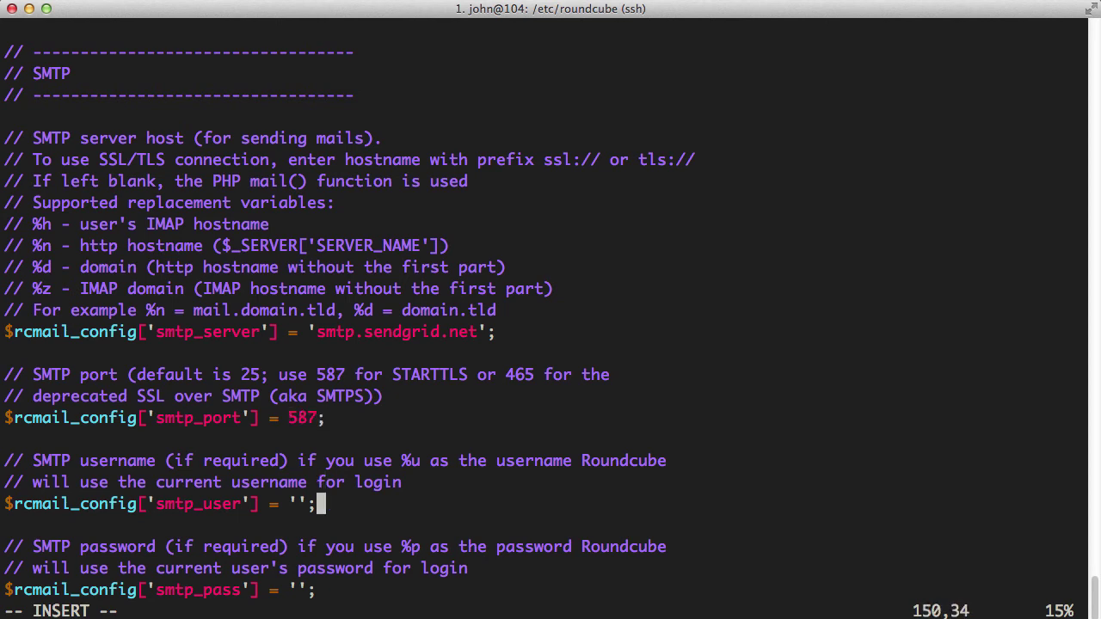
key(Left)
key(Left)
key(Down)
key(Down)
key(Down)
key(Down)
key(Down)
key(Down)
key(Down)
key(Down)
key(Down)
key(Down)
key(Down)
key(Up)
key(Up)
key(Up)
key(Up)
key(Up)
key(Up)
key(Up)
key(Up)
key(Up)
key(Up)
key(Up)
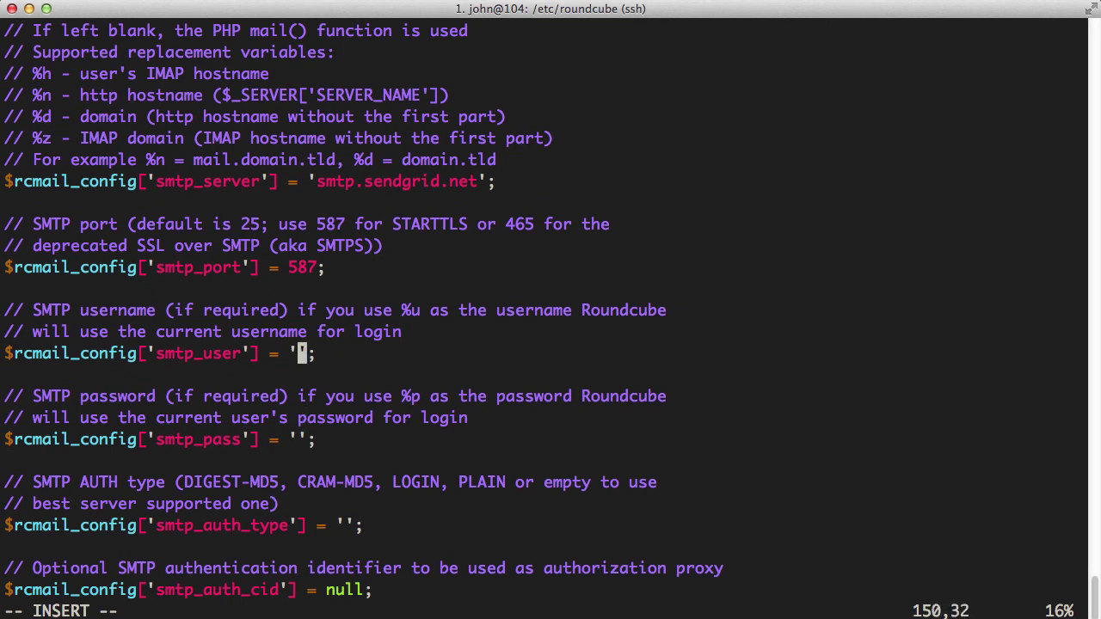
text(sendgrid)
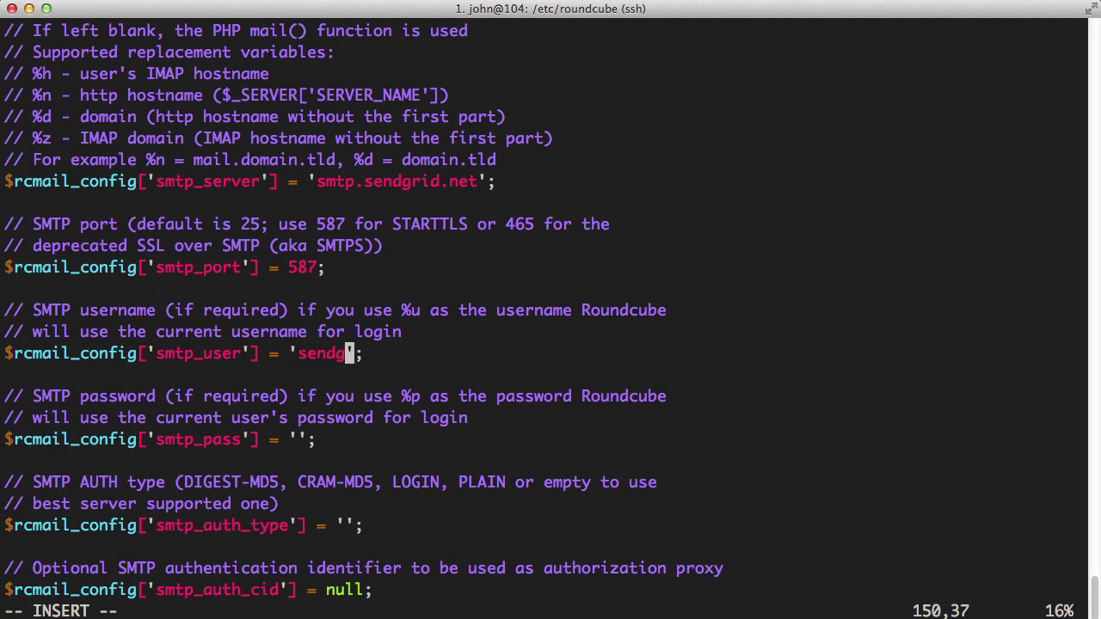
text(user)
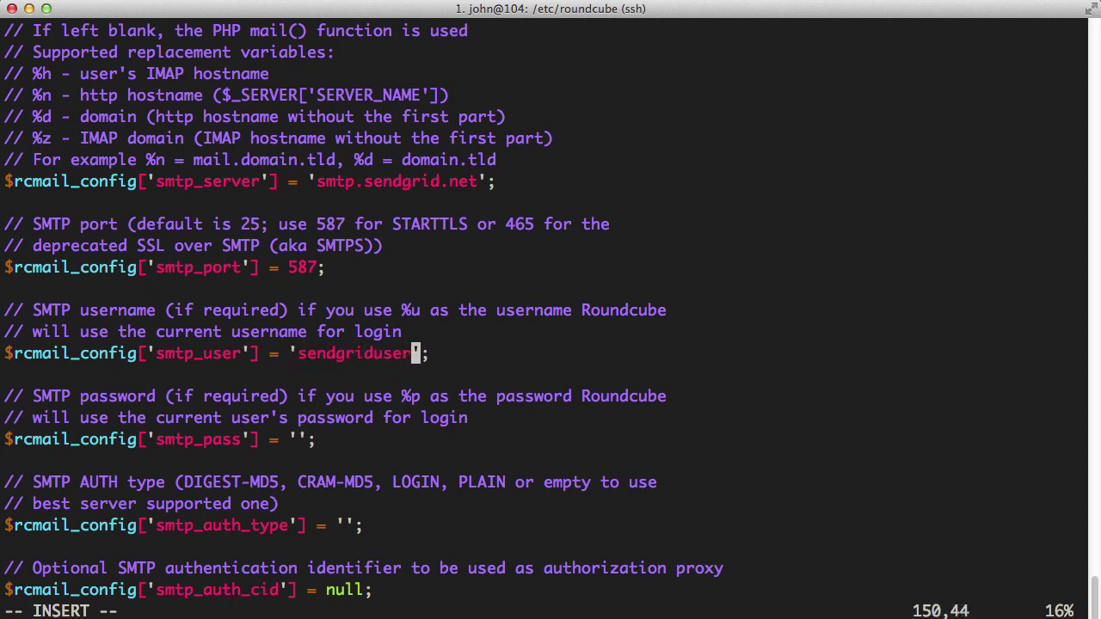
text(name)
key(Down)
key(Down)
key(Down)
key(Down)
key(Left)
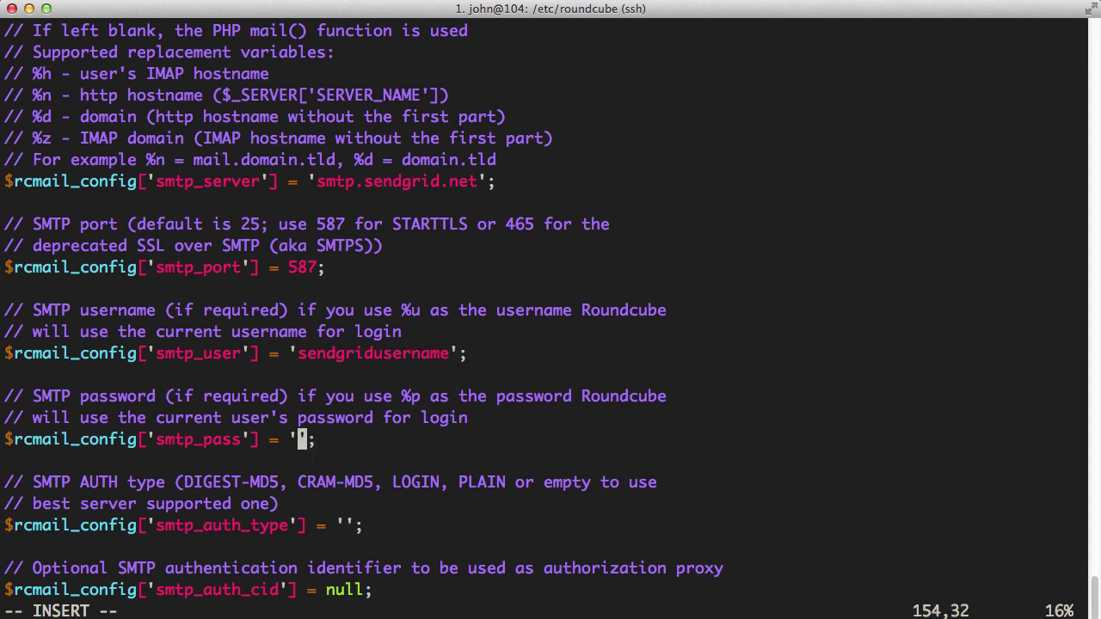
text(end)
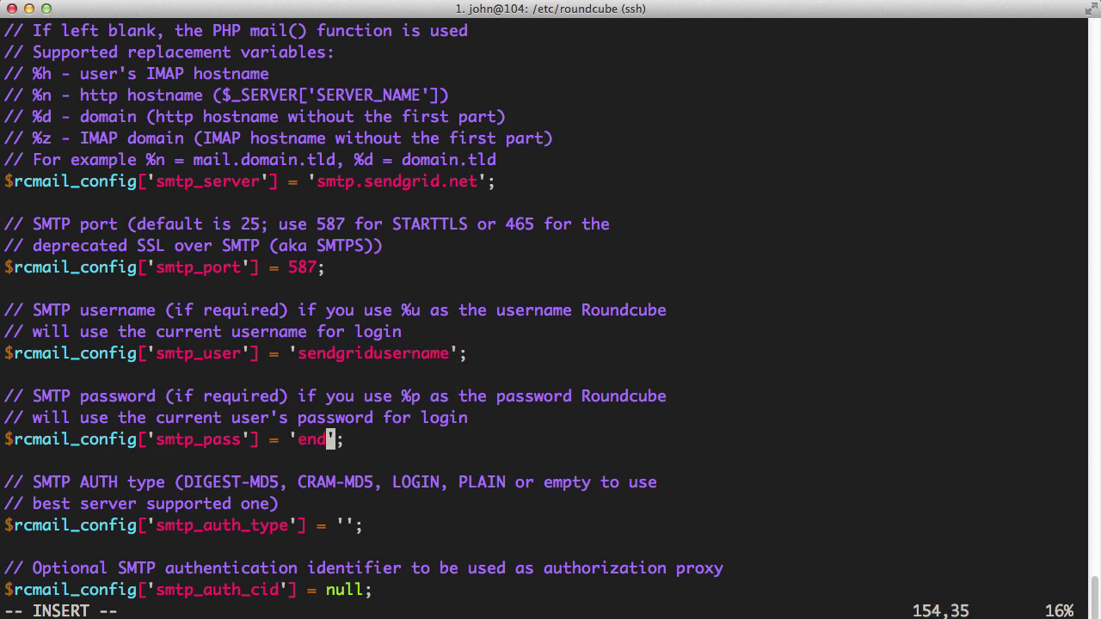
key(BackSpace)
key(BackSpace)
key(BackSpace)
text(sendgrid)
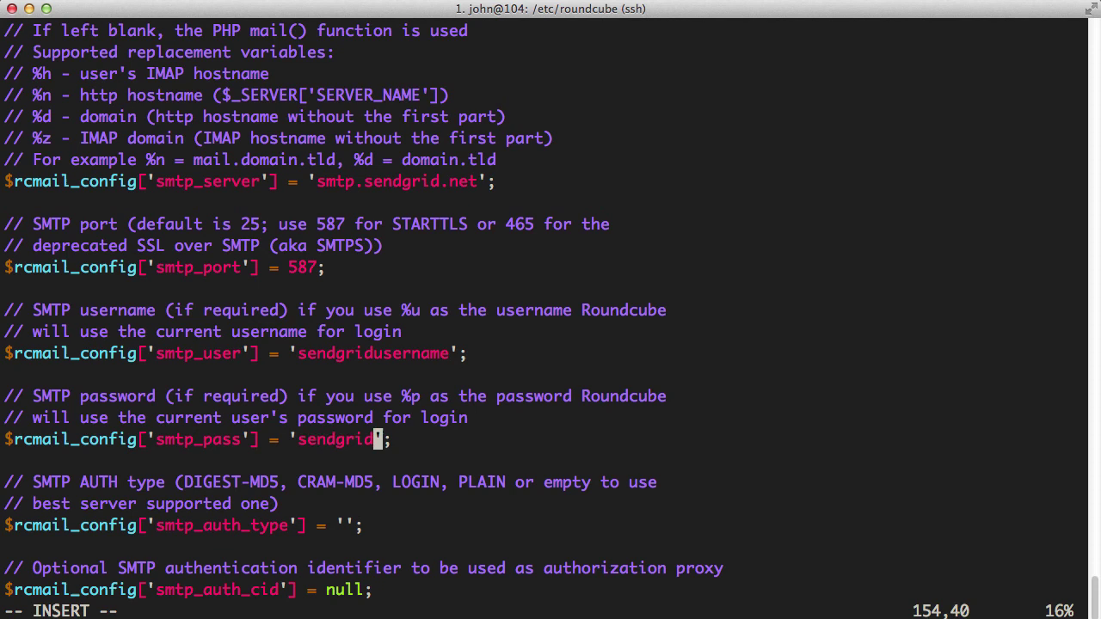
text(password)
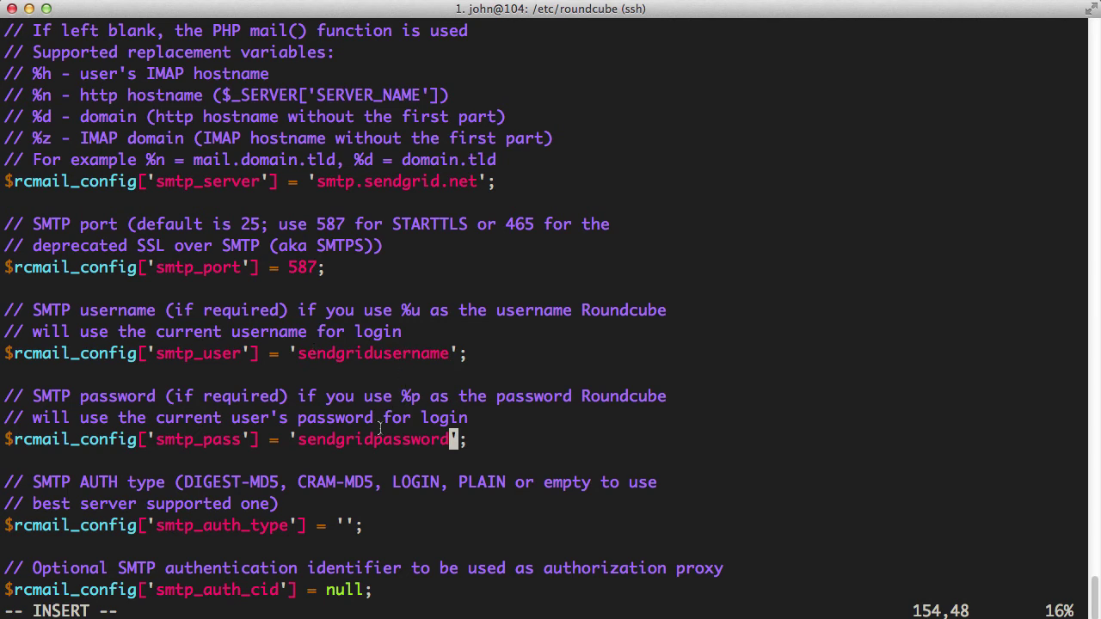
- Set smtp_auth_type to PLAIN
key(Down)
key(Down)
key(Down)
key(Down)
key(Left)
key(Left)
text(PLAIN)
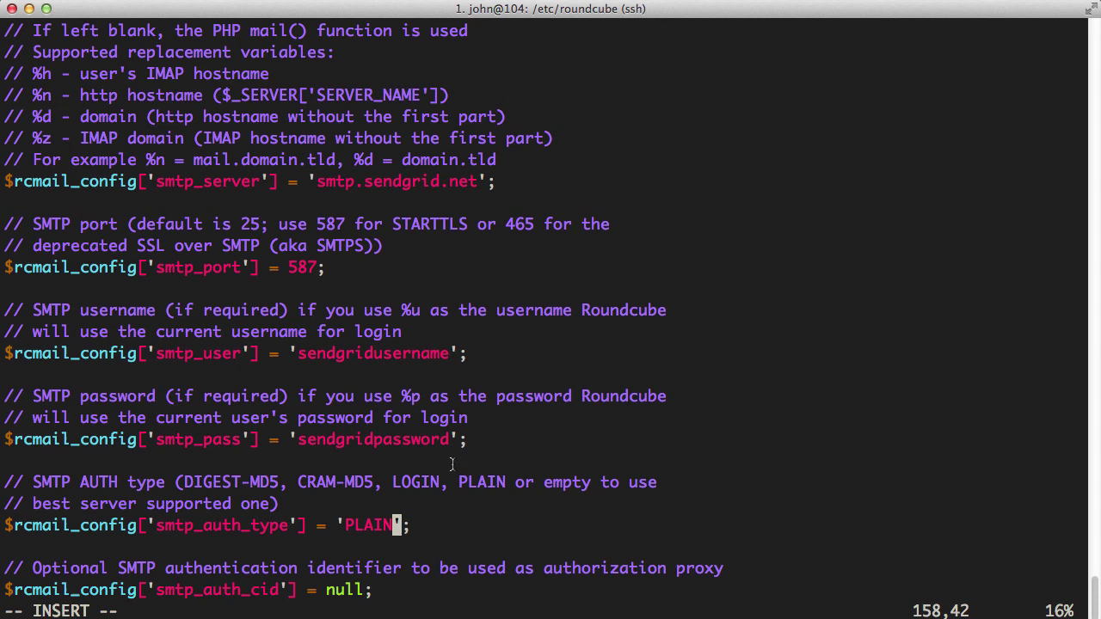
key(Down)
key(Down)
key(Down)
key(Down)
key(Down)
key(Down)
key(Down)
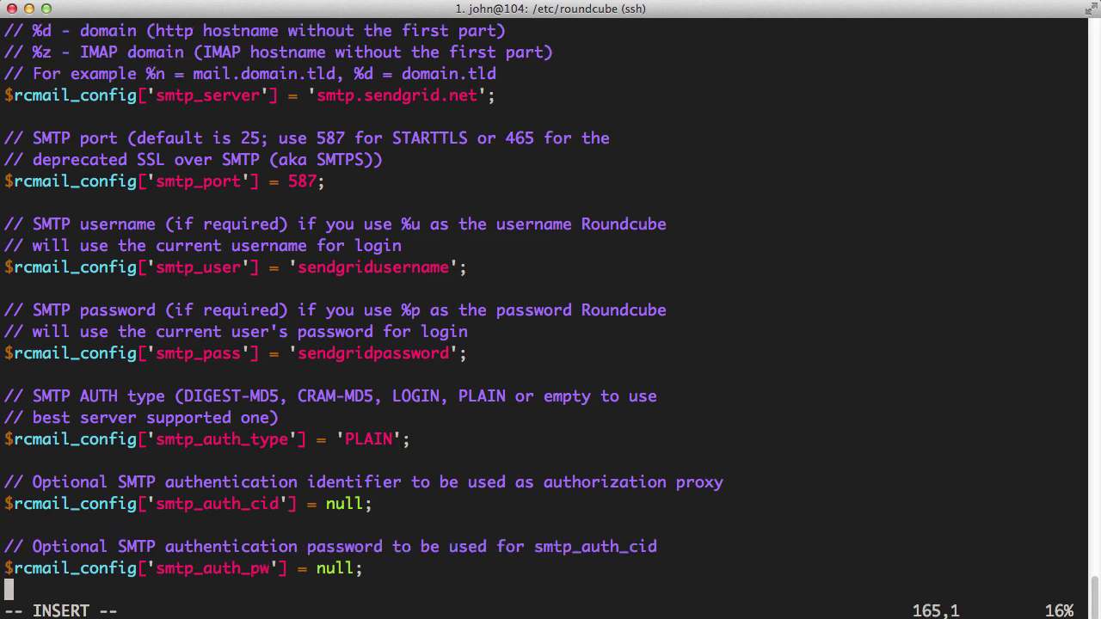
key(Up)
key(Up)
key(Up)
key(Up)
key(End)
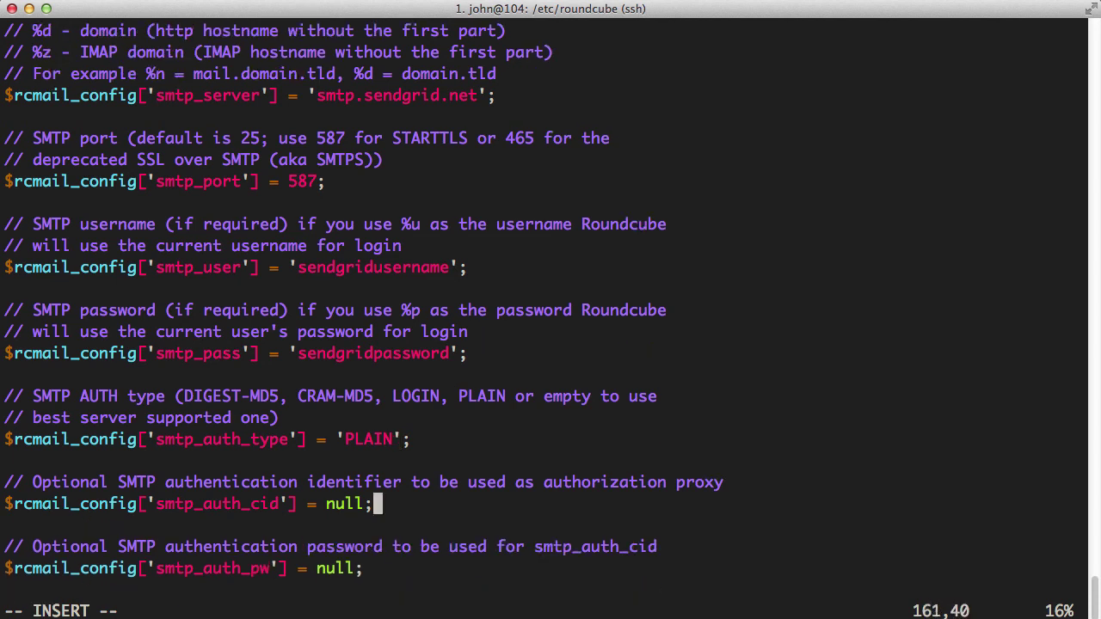
key(Down)
key(Down)
key(Down)
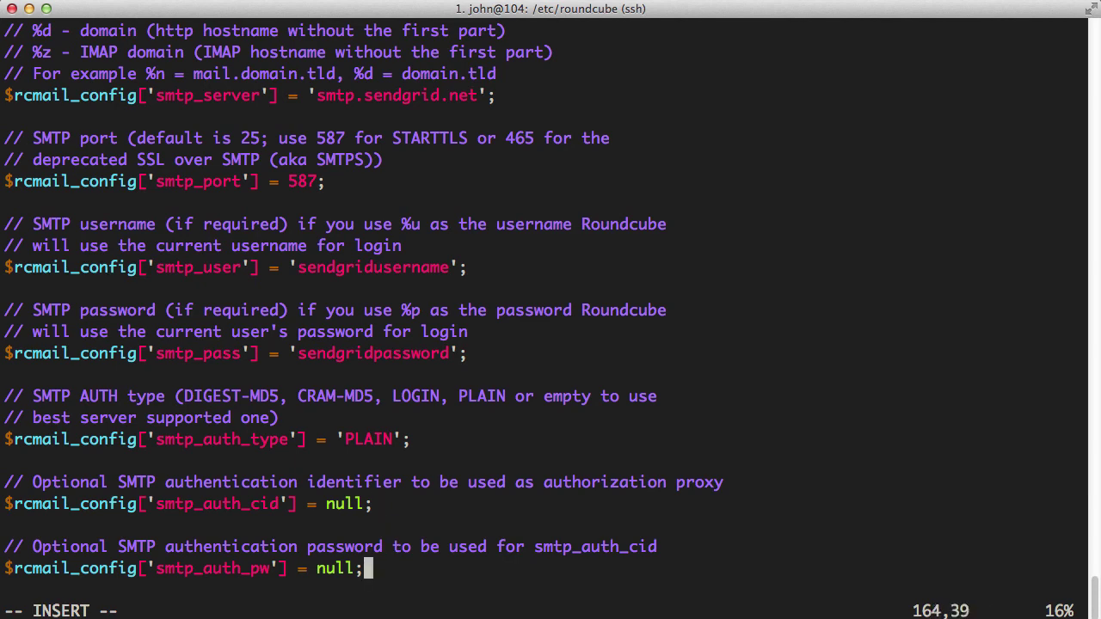
key(Down)
key(Down)
key(Down)
key(Down)
key(Down)
key(Down)
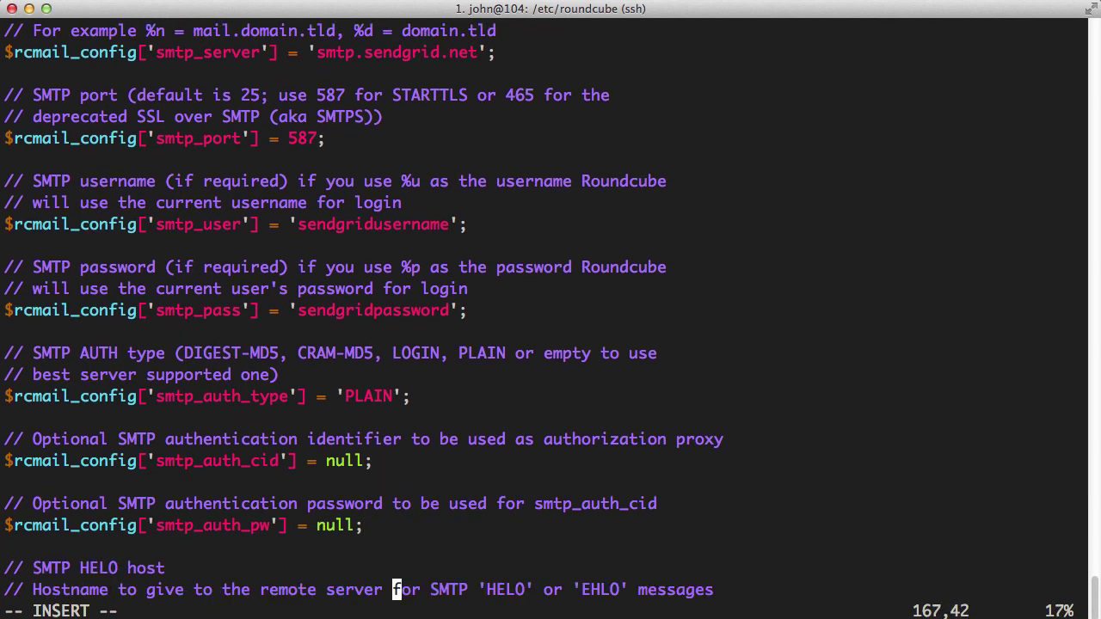
key(Up)
key(Up)
key(Up)
key(Up)
key(Up)
key(Up)
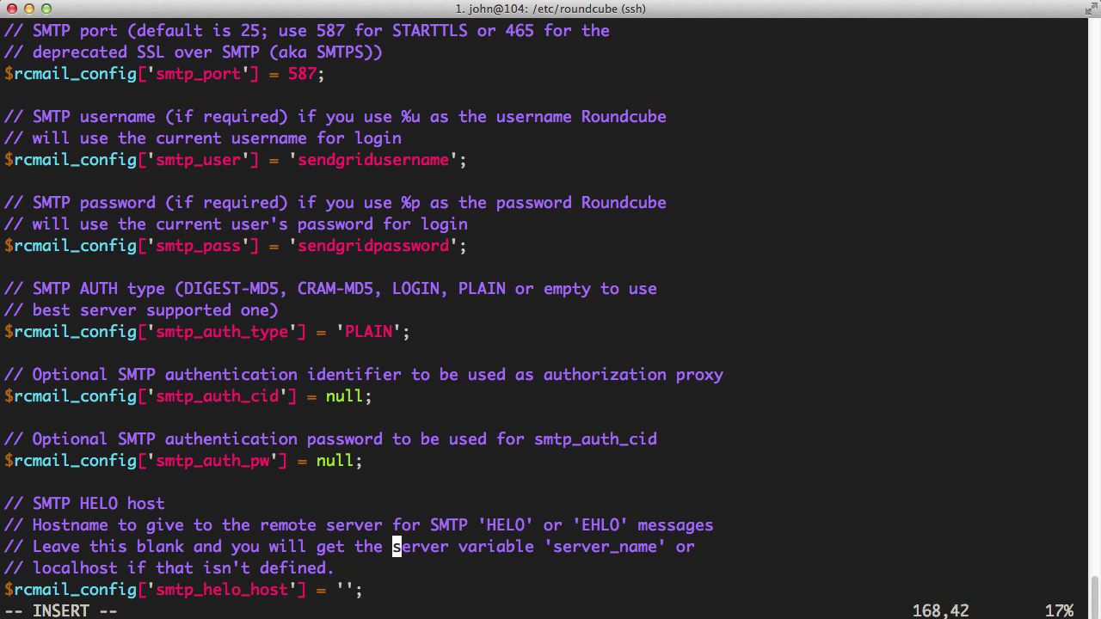
key(Up)
key(Up)
key(Up)
key(Up)
key(Up)
key(Up)
key(Up)
key(Up)
key(Up)
key(Up)
key(Up)
key(Up)
key(Up)
key(Up)
key(Up)
key(Up)
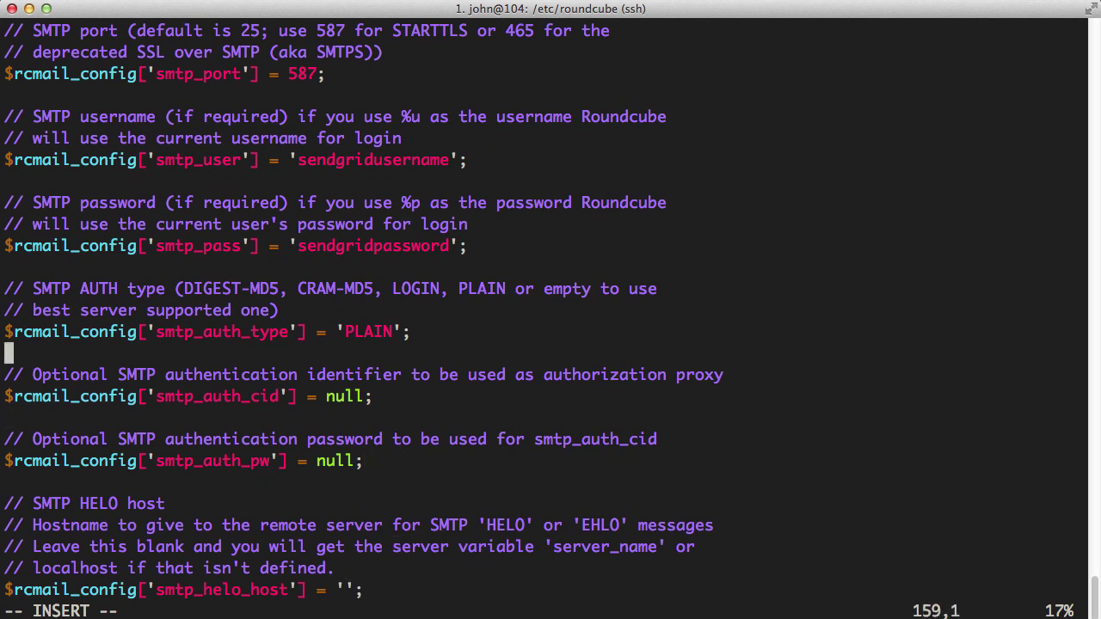
key(Up)
key(Up)
key(Up)
key(Up)
key(Up)
key(Up)
key(Up)
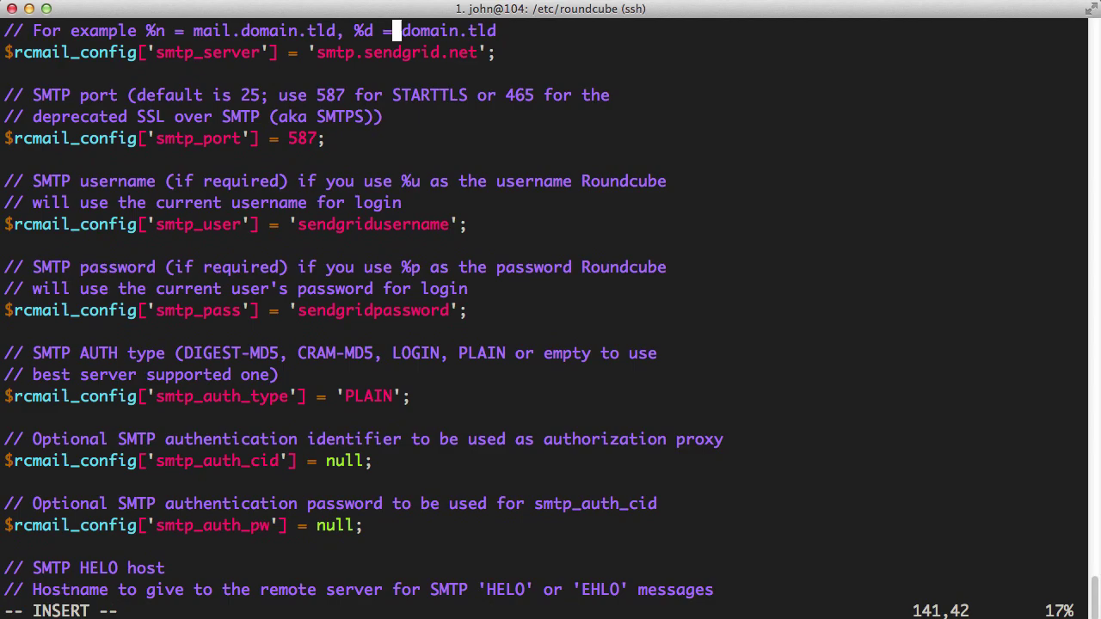
key(super+Tab)
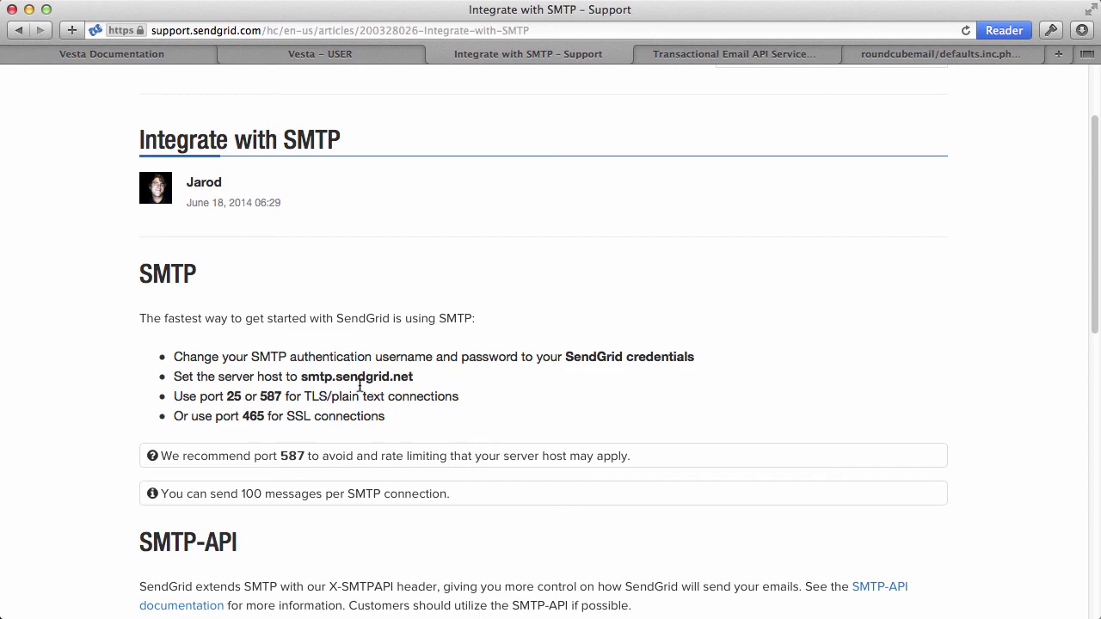
key(super+Tab)
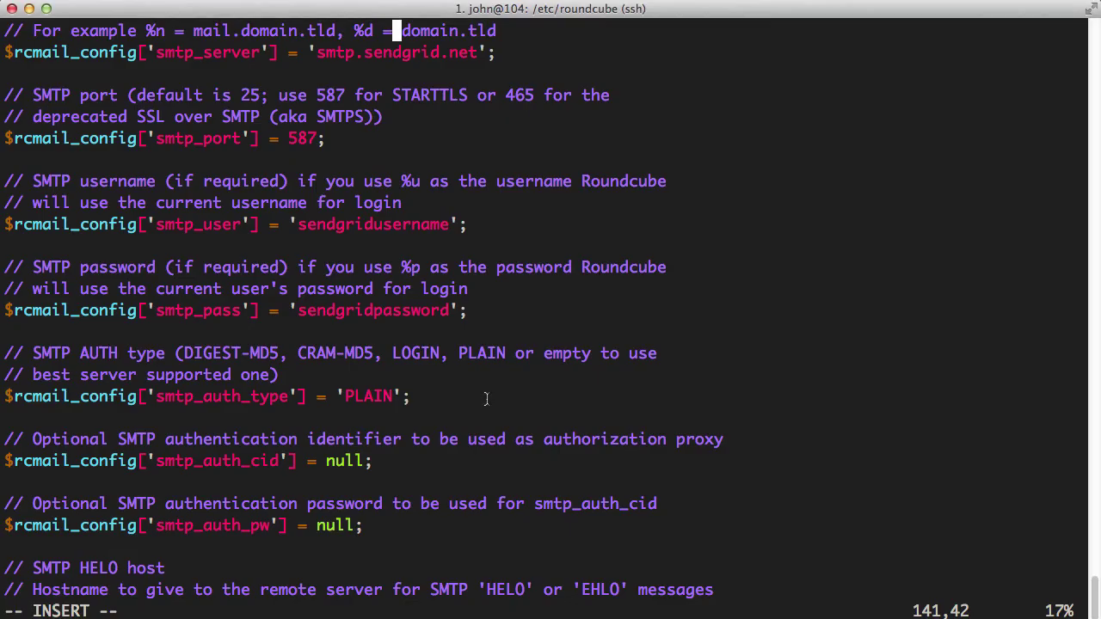